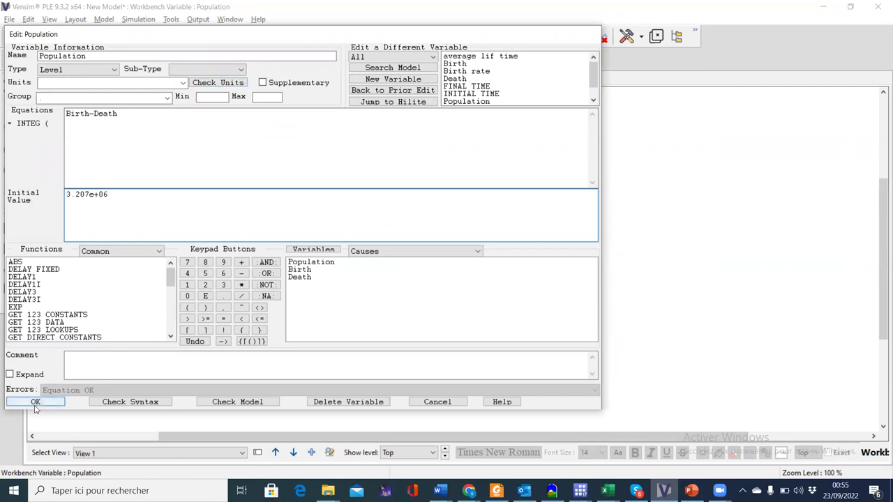
Open the Birth variable's equation to review it and close it without changes
left_click(105, 20)
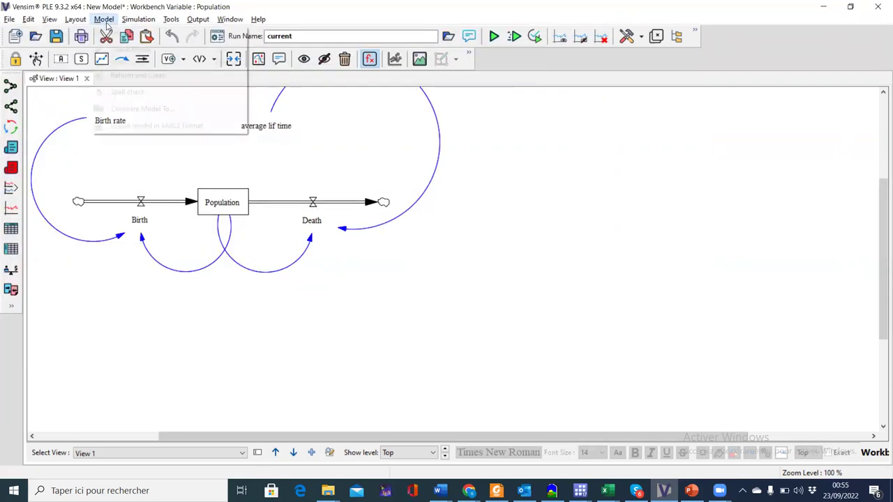
left_click(138, 220)
left_click(138, 221)
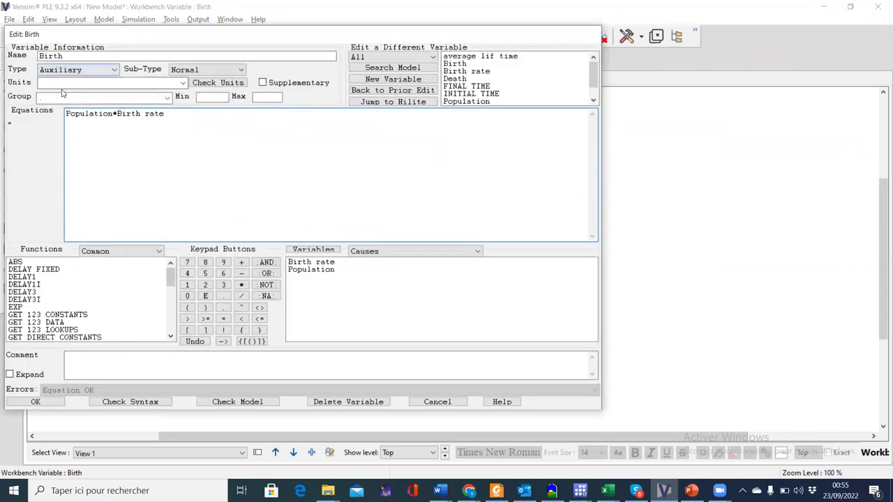
left_click(34, 402)
Switch to PowerPoint, consult the slides on units checking and the Birth rate units, and return to Vensim
key("alt+Tab")
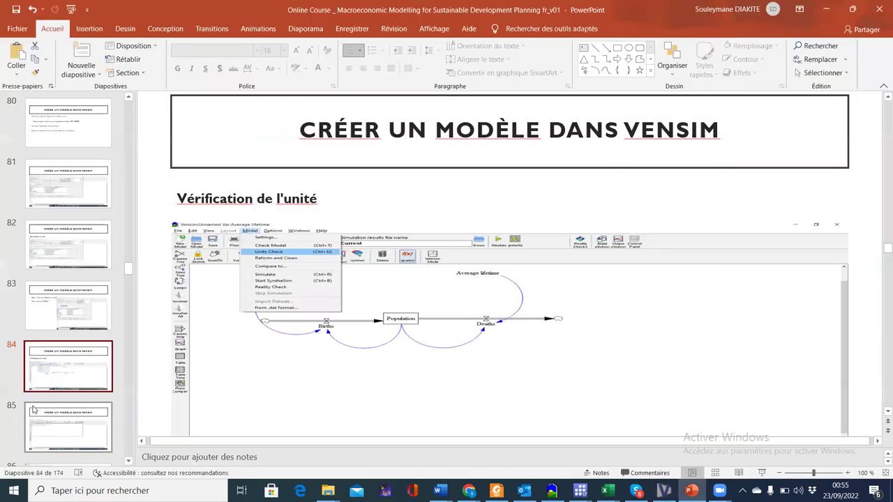
left_click(35, 410)
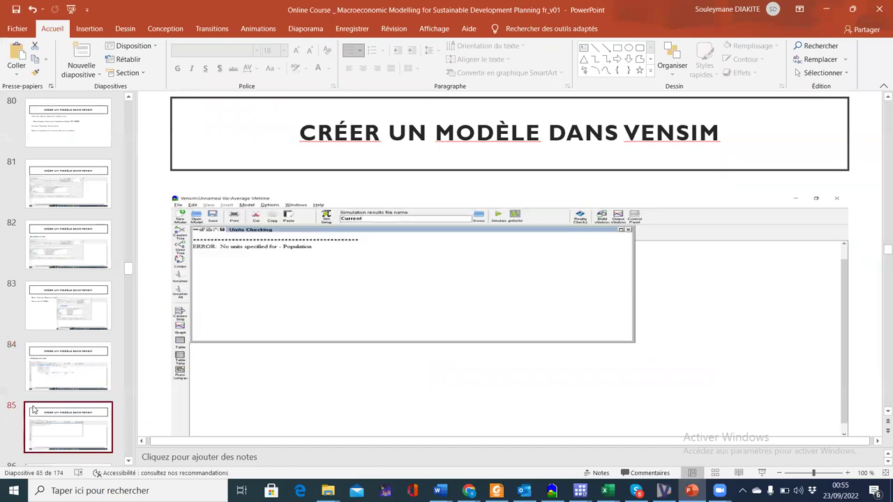
key("Down")
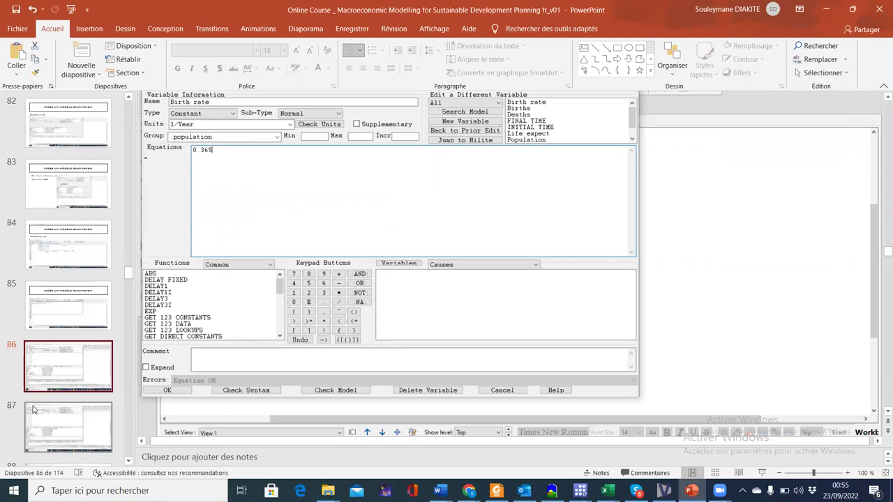
key("alt+Tab")
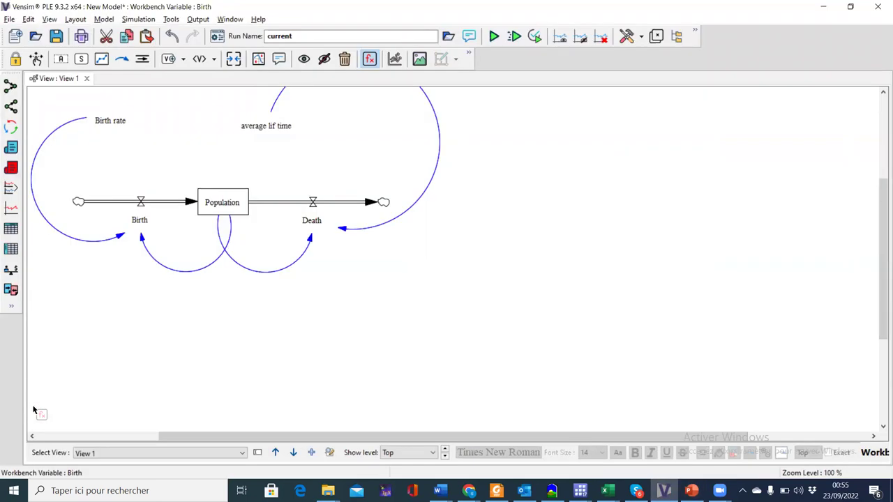
Set the units of the Birth rate variable to 1/Year, check its units and accept the equation
left_click(107, 120)
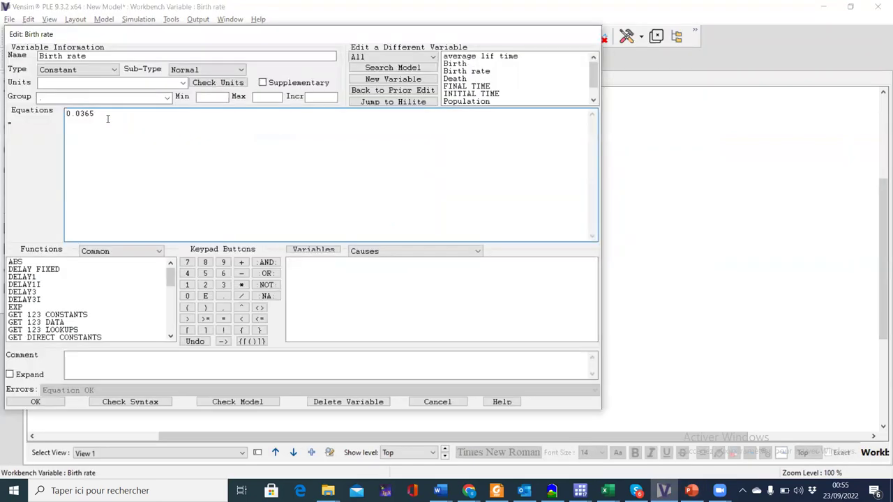
left_click(103, 82)
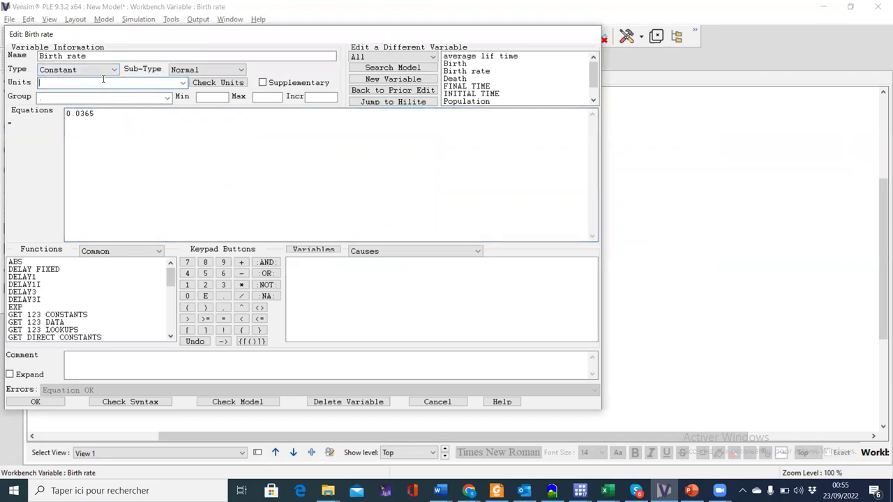
type("1/")
left_click(182, 82)
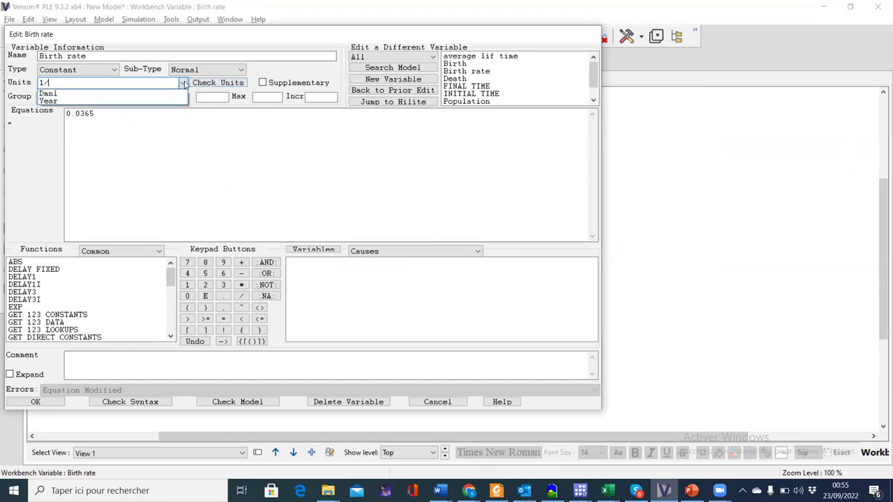
left_click(77, 98)
left_click(68, 81)
key("Home")
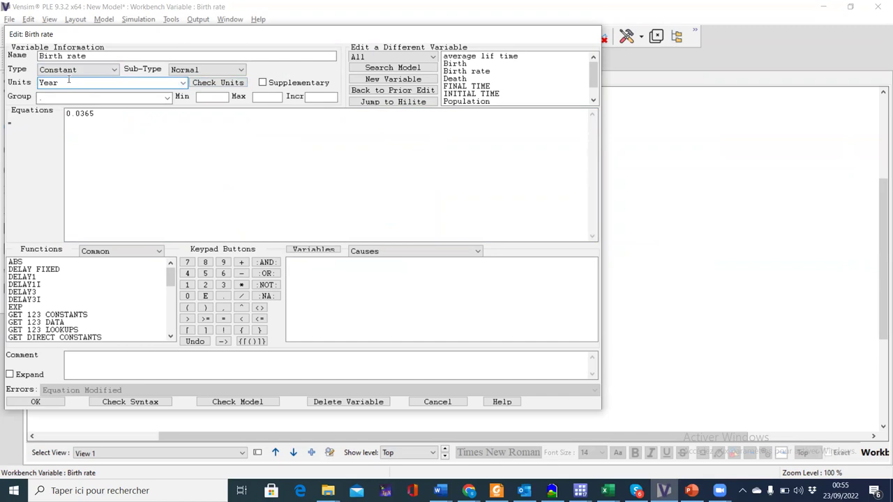
type("/")
type("1")
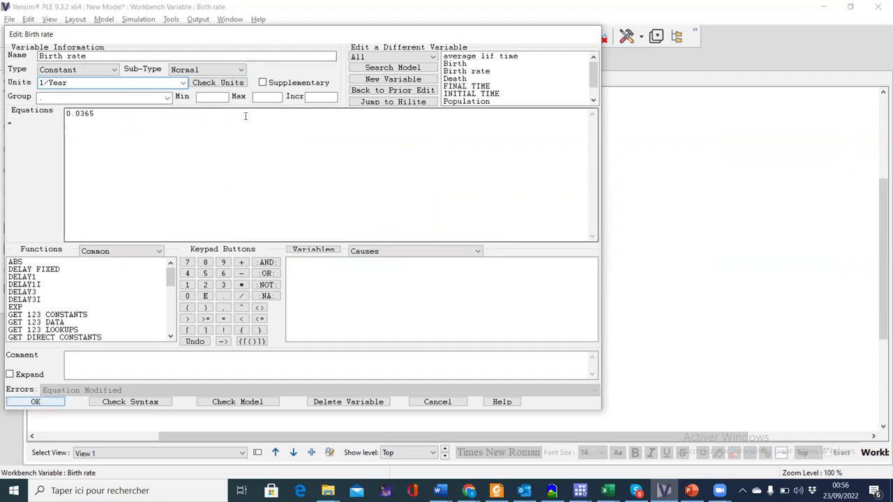
left_click(237, 83)
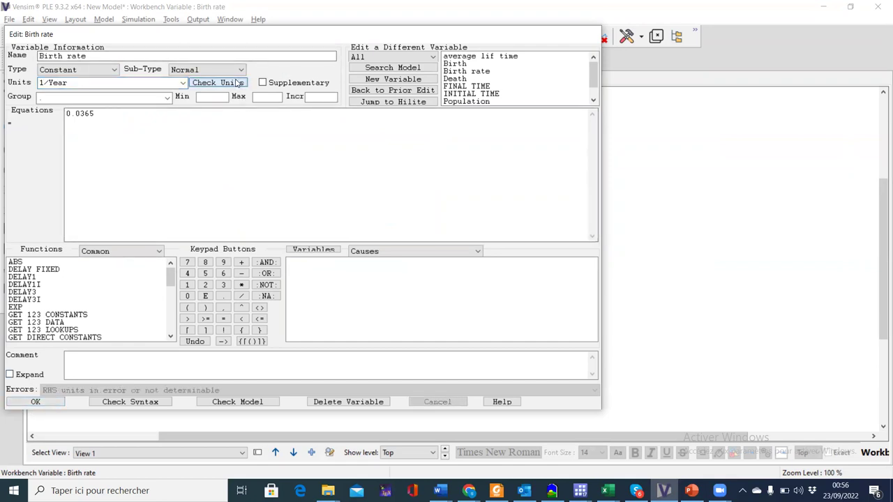
left_click(34, 401)
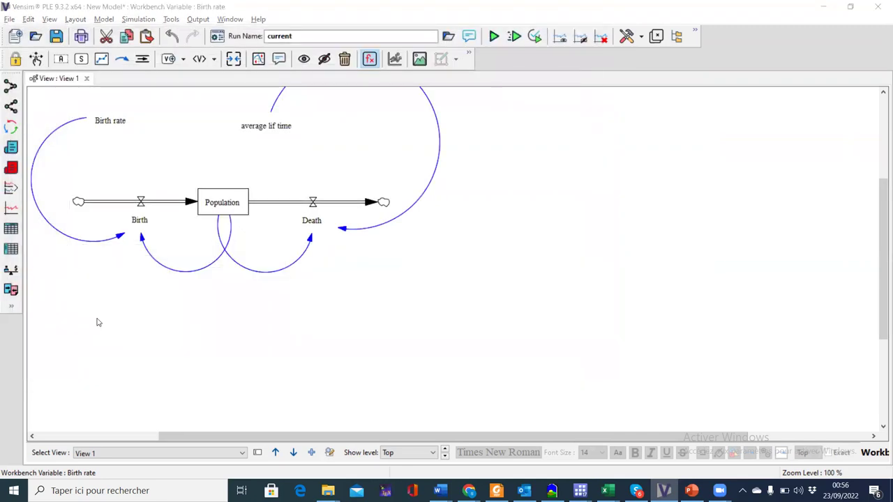
Consult the next slide in PowerPoint, return to Vensim, enter Population/ as the Birth variable's units and copy that text
key("alt+Tab")
key("Down")
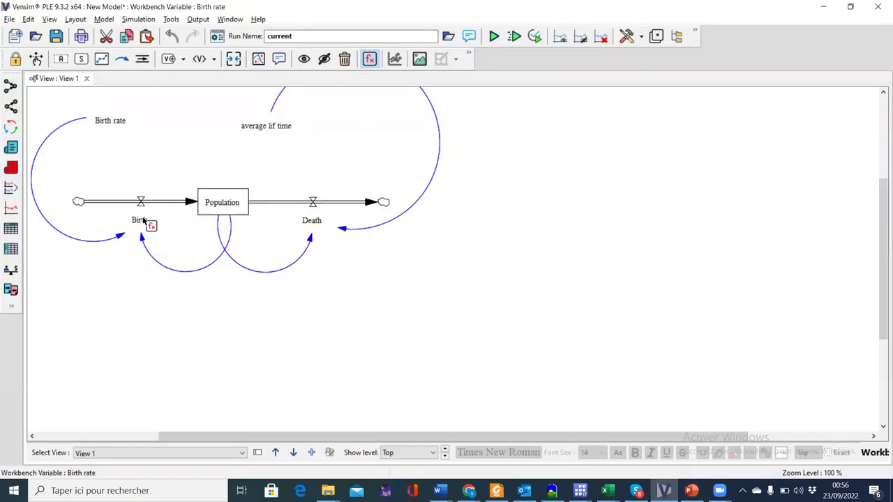
left_click(141, 220)
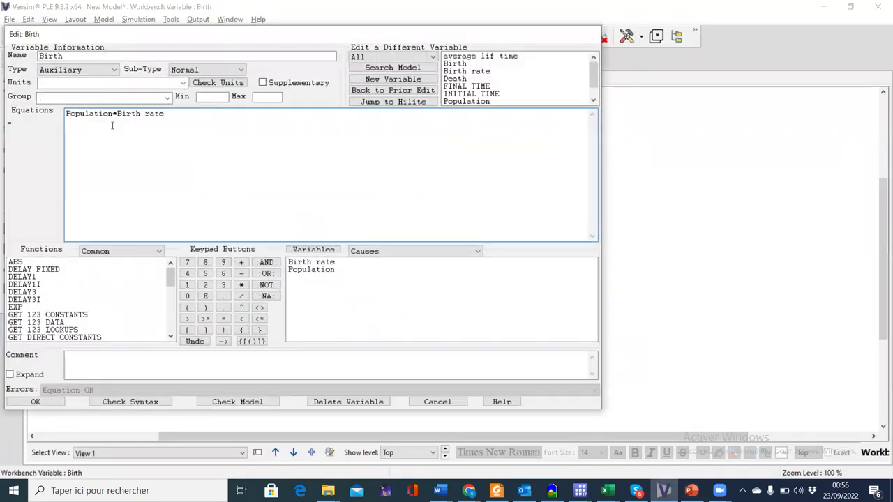
left_click(112, 84)
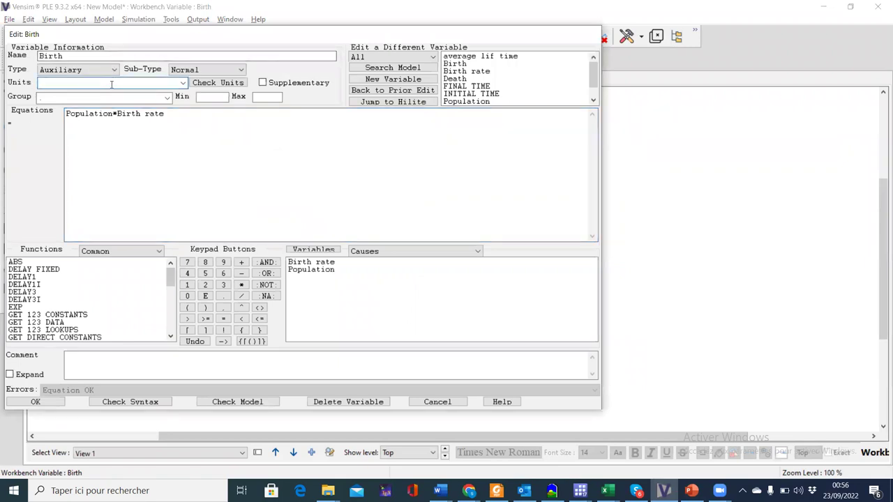
left_click(184, 83)
left_click(138, 81)
type("Po")
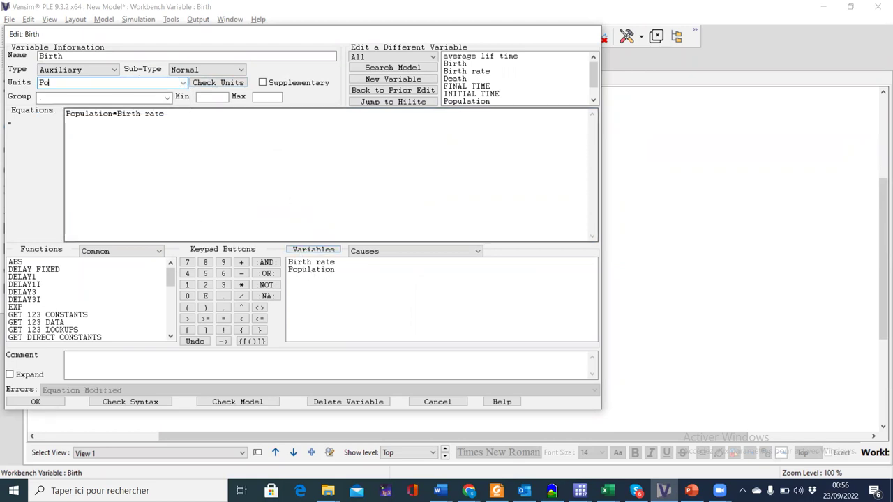
type("pulation/")
left_click(183, 82)
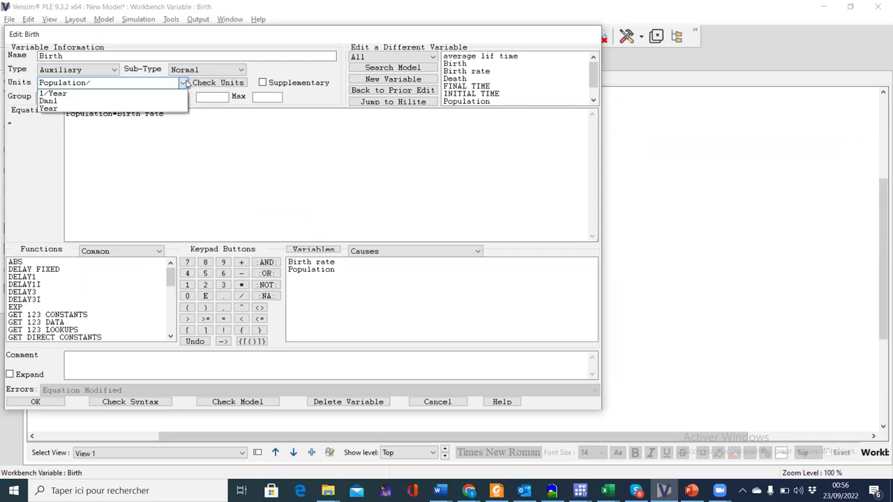
left_click(135, 82)
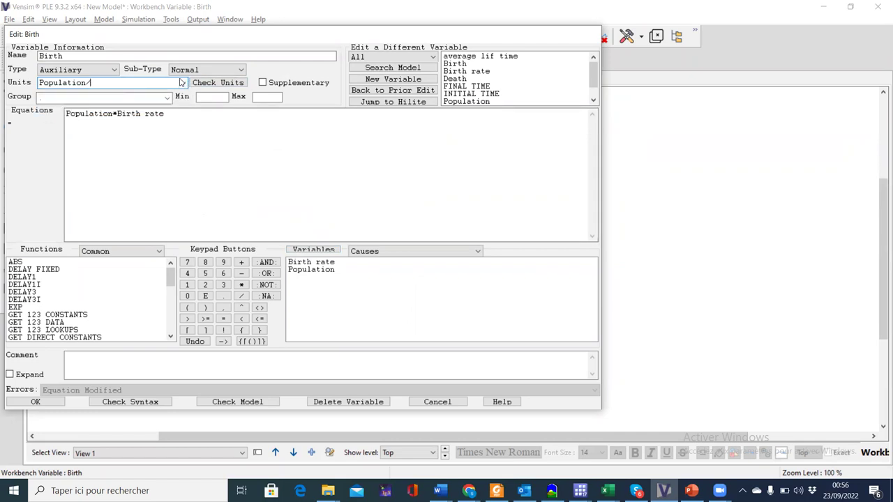
left_click_drag(91, 82, 3, 82)
key("ctrl+c")
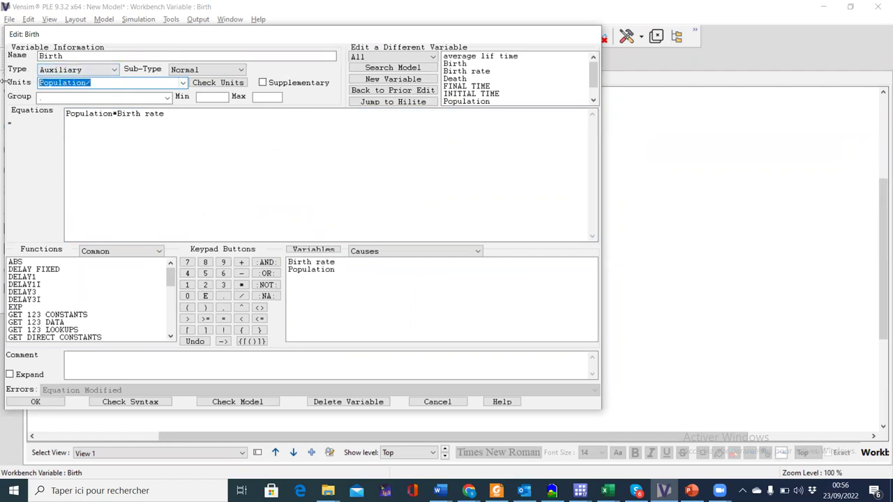
Replace Birth's units with the existing unit Year, paste the copied text before it to form Population/Year, and accept
key("BackSpace")
left_click(183, 83)
left_click(79, 109)
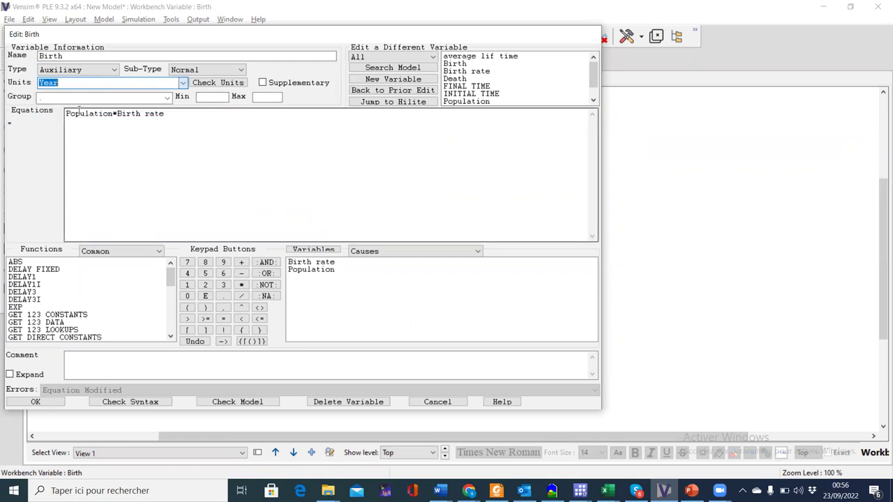
left_click(66, 82)
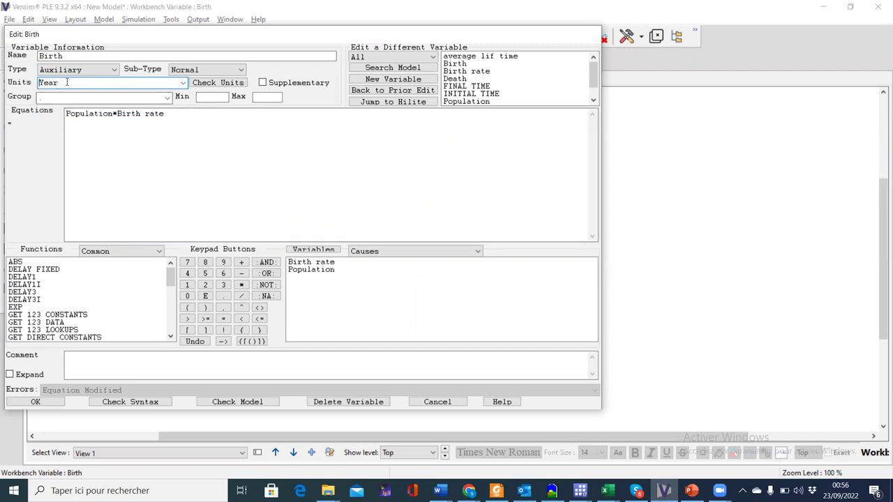
key("Home")
key("ctrl+v")
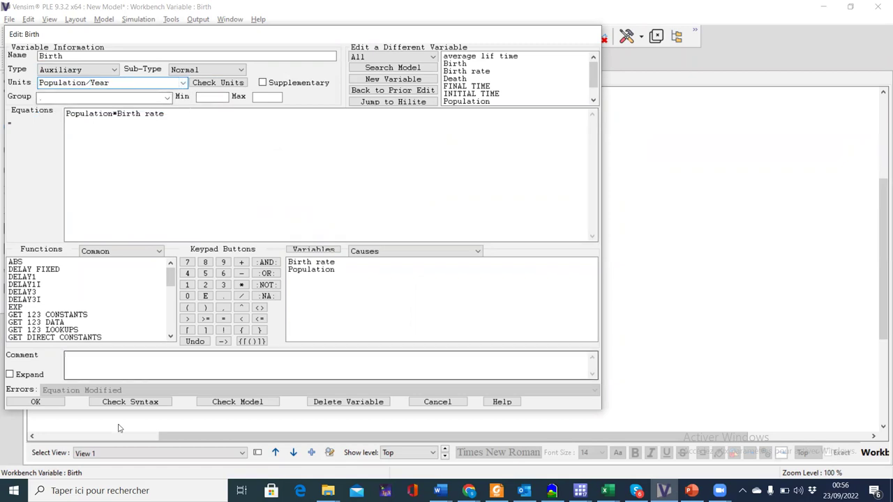
left_click(35, 402)
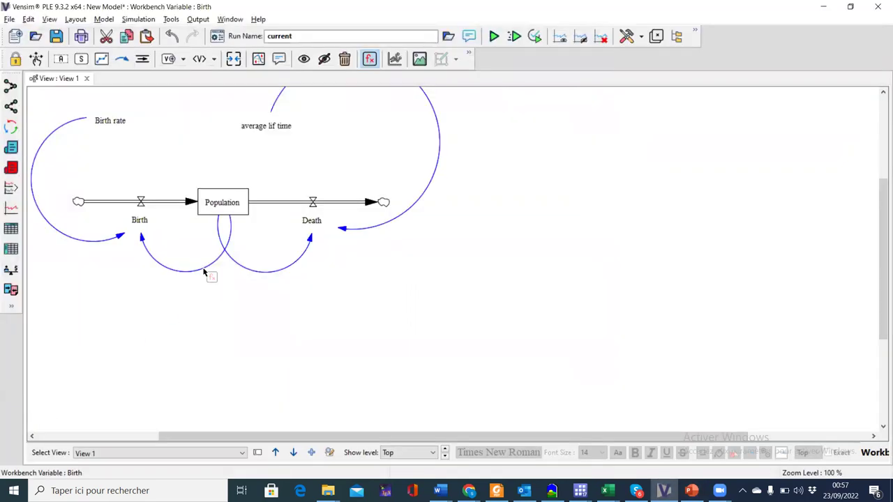
Set the units of the Population level to Population and accept the equation
left_click(203, 207)
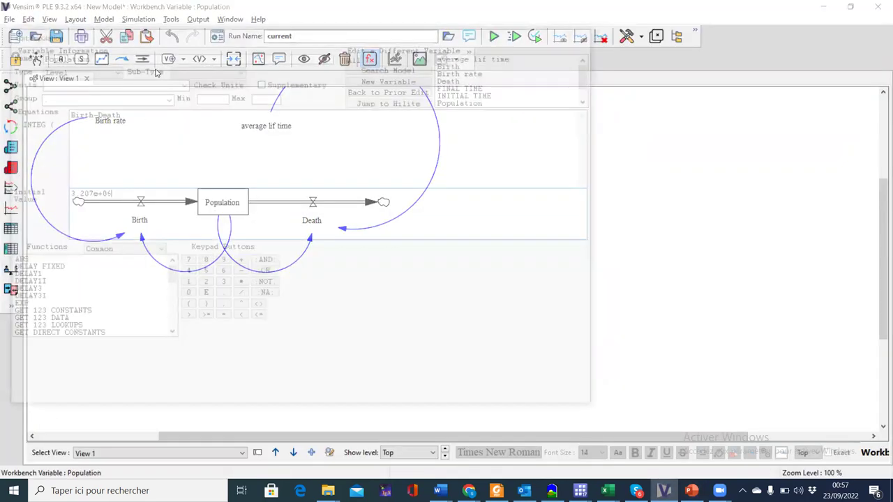
left_click(155, 82)
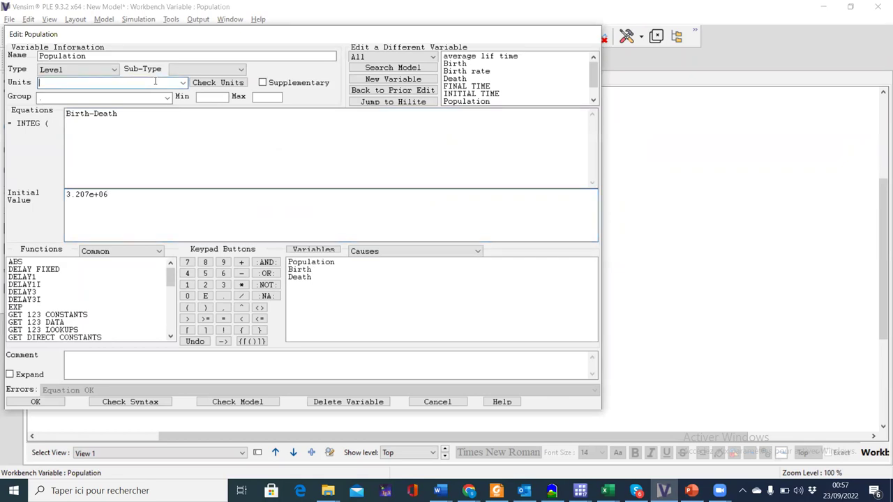
type("Population")
left_click(47, 403)
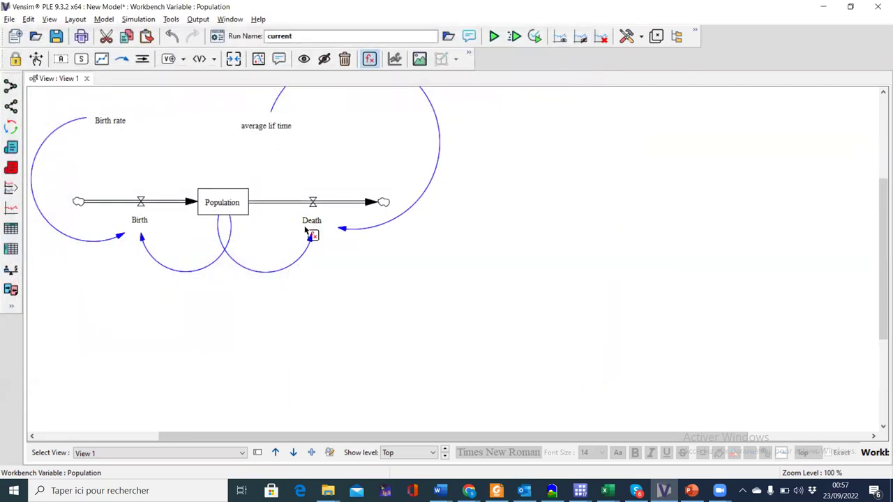
Switch to PowerPoint, consult slide 89 on the Deaths variable's units, and return to Vensim
key("alt+Tab")
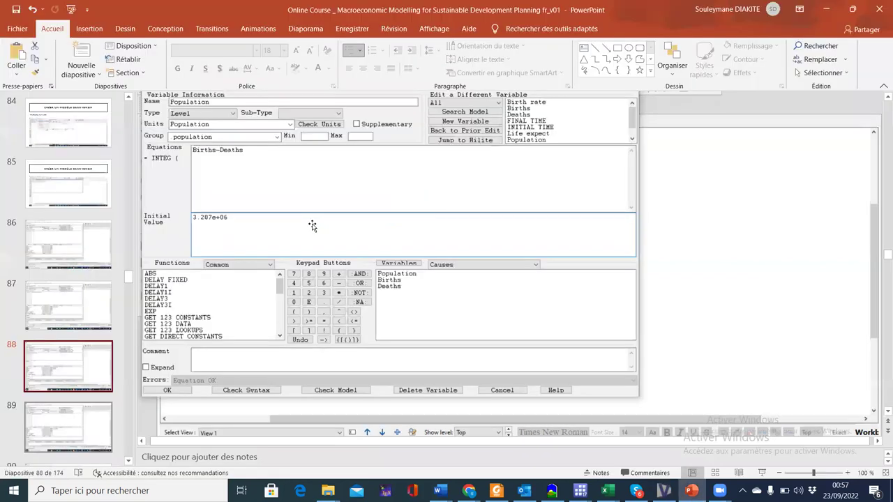
scroll(311, 225, "down", 1)
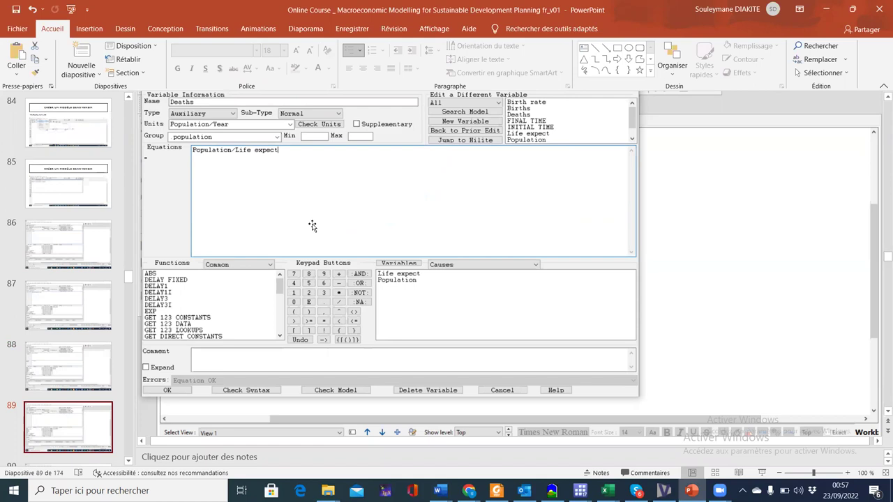
key("alt+Tab")
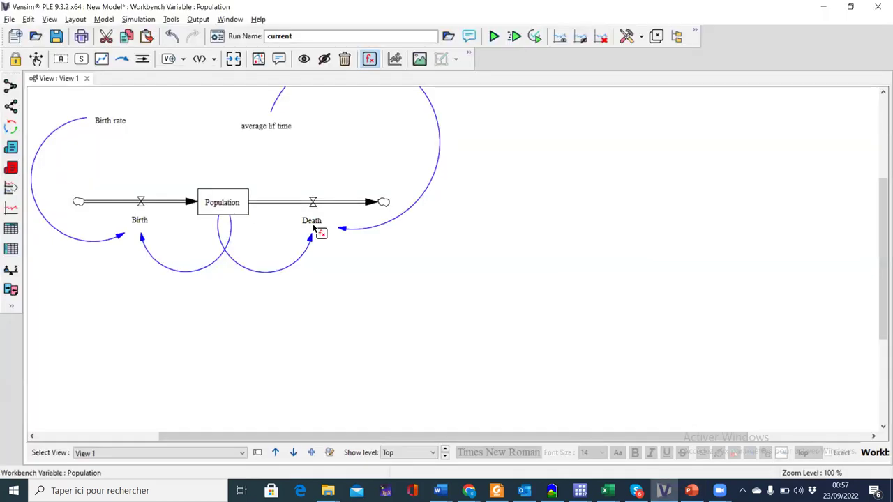
Set the units of the Death variable to the existing unit Population/Year and accept the equation
left_click(316, 219)
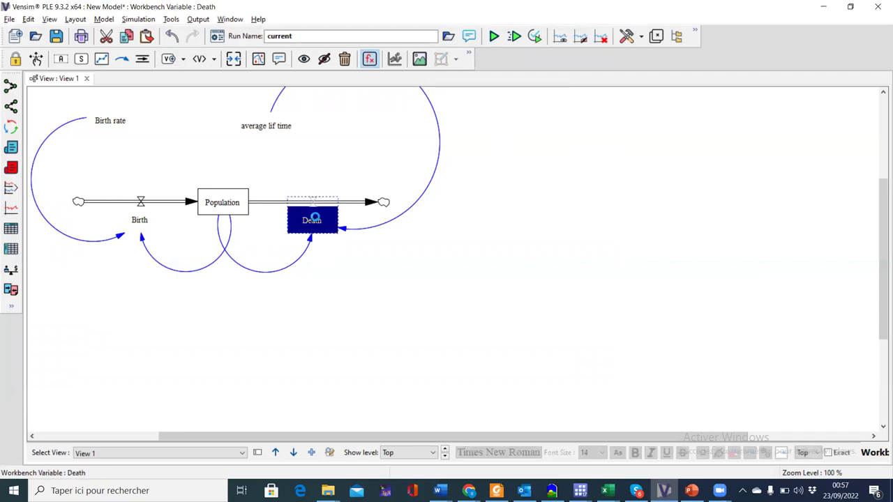
left_click(91, 81)
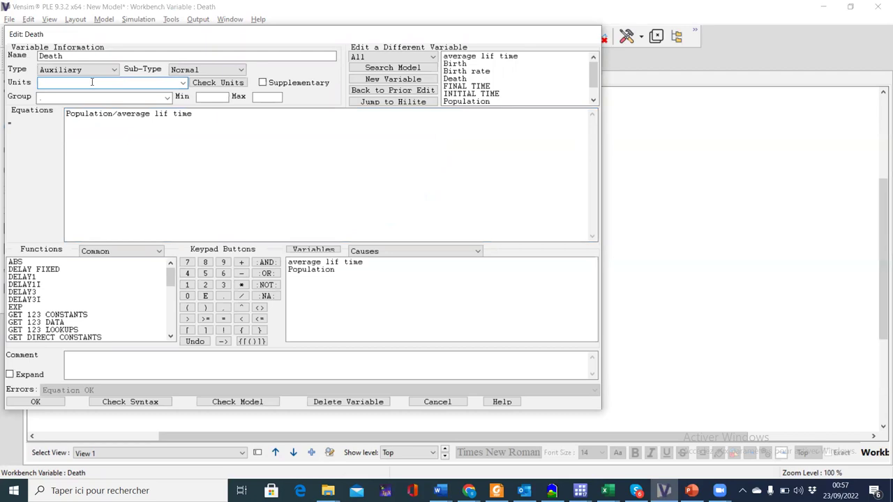
type("Population")
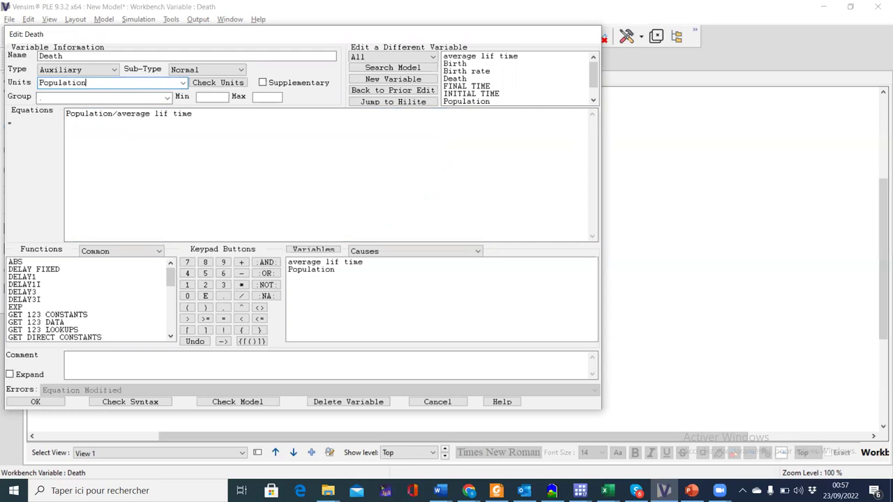
left_click(183, 83)
left_click(110, 117)
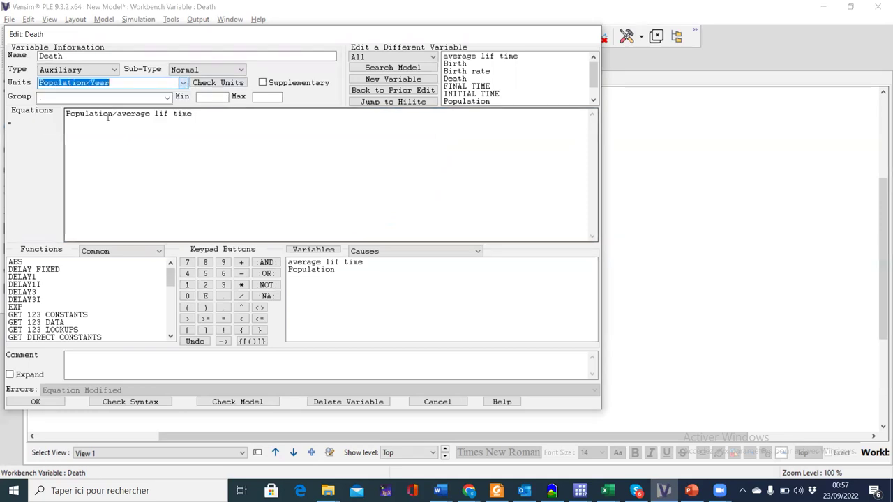
left_click(41, 404)
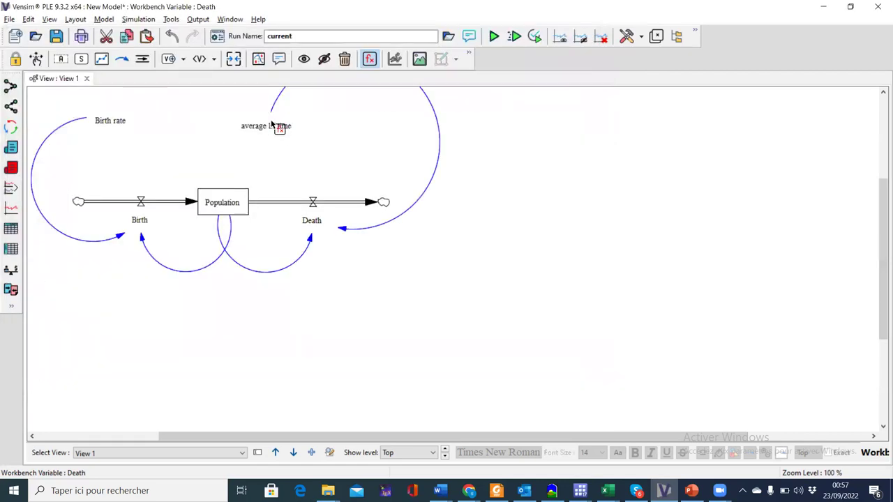
Set the units of the average lif time constant to the existing unit Year and accept the equation
left_click(272, 124)
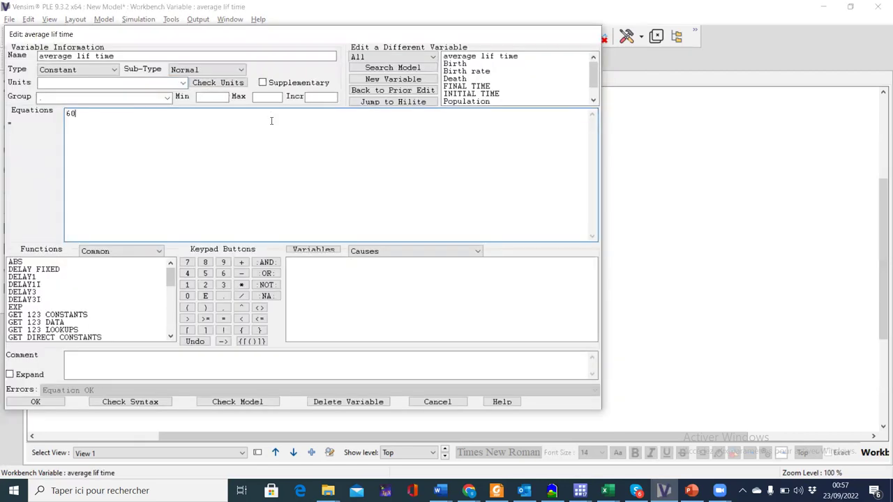
left_click(183, 84)
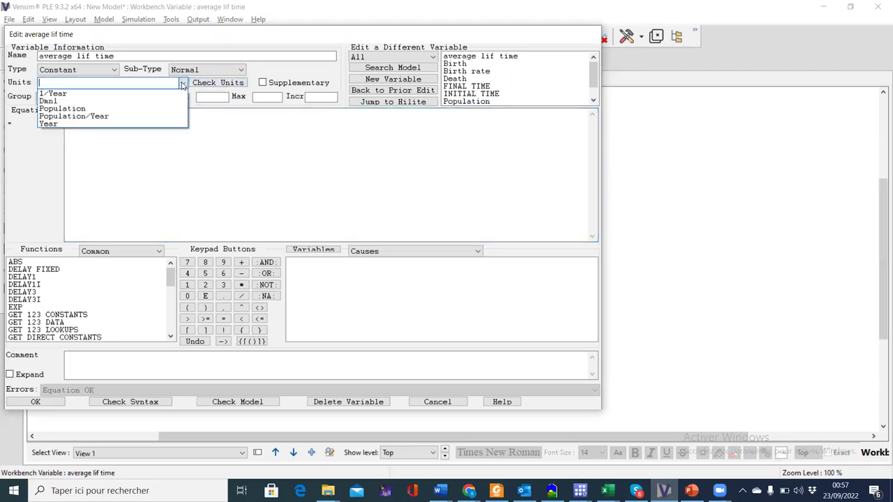
left_click(65, 125)
left_click(82, 82)
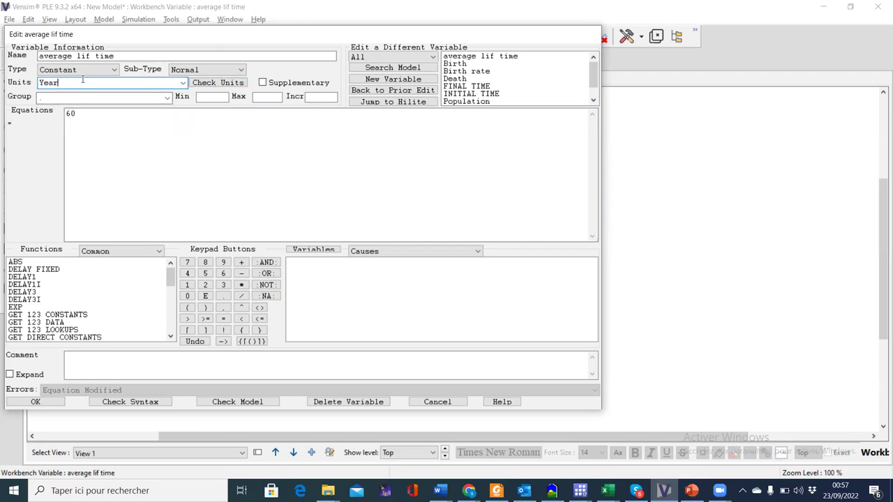
left_click(35, 402)
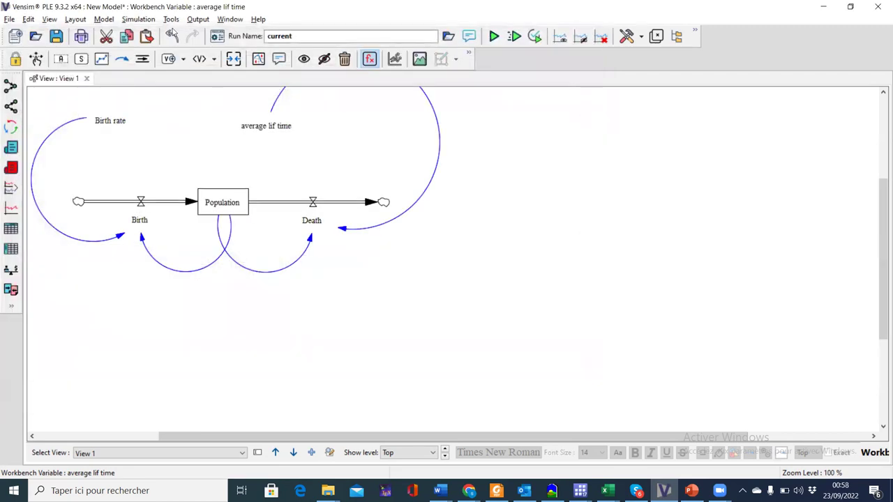
Run a units check on the whole model and dismiss the message
left_click(105, 19)
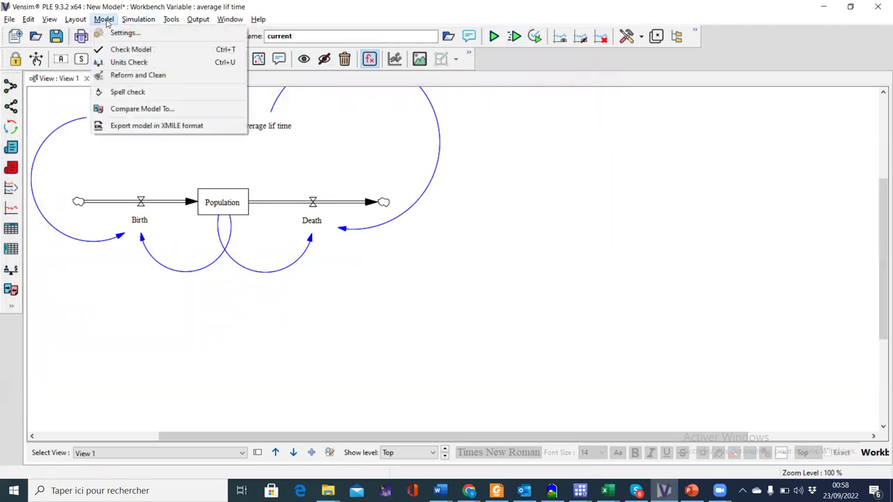
left_click(133, 64)
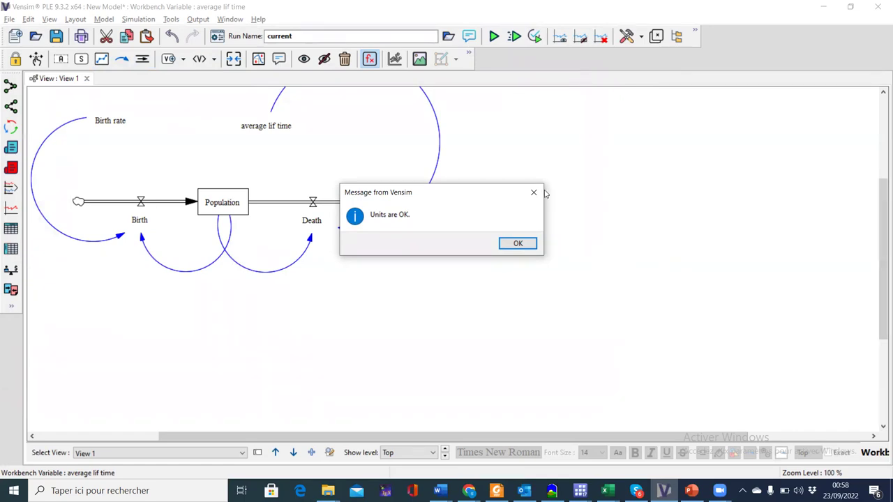
left_click(518, 244)
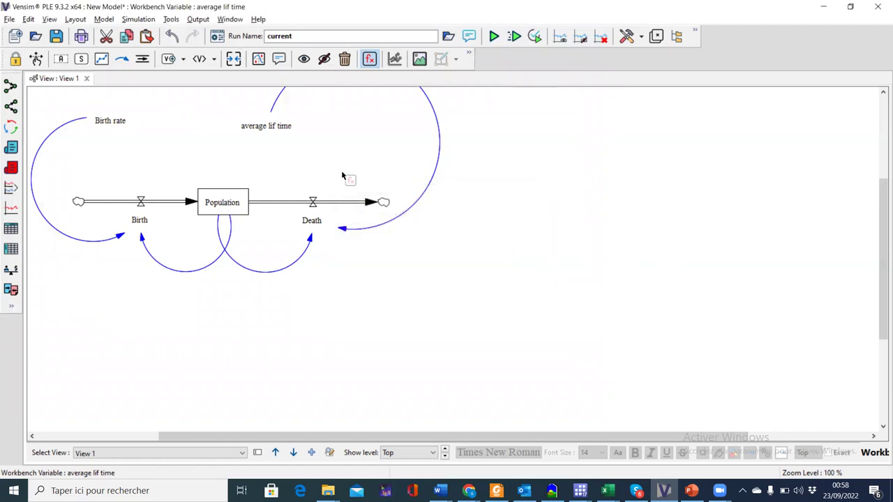
Review the equations and units of Birth rate, average lif time and Population, closing each one
left_click(104, 120)
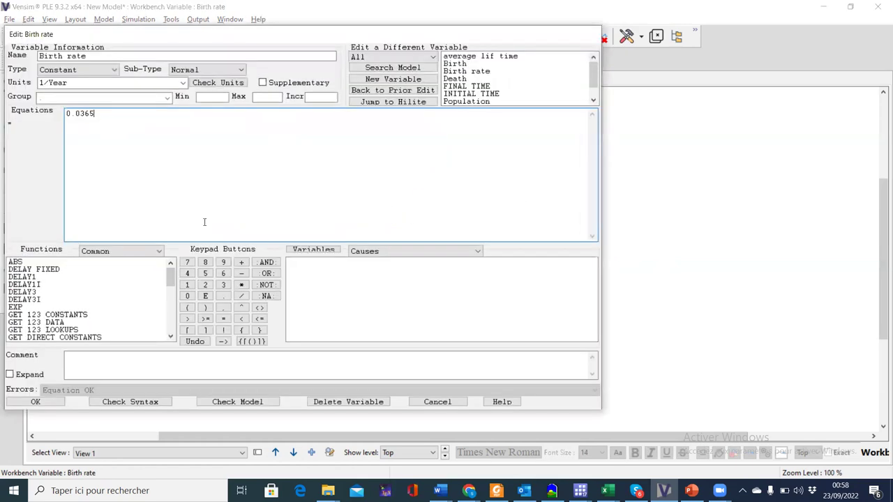
left_click(29, 403)
left_click(259, 126)
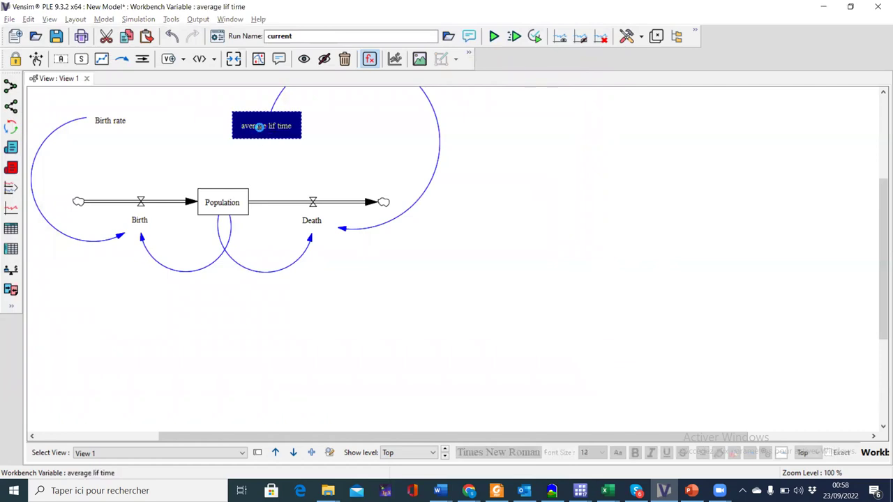
type("60")
left_click(35, 402)
left_click(214, 203)
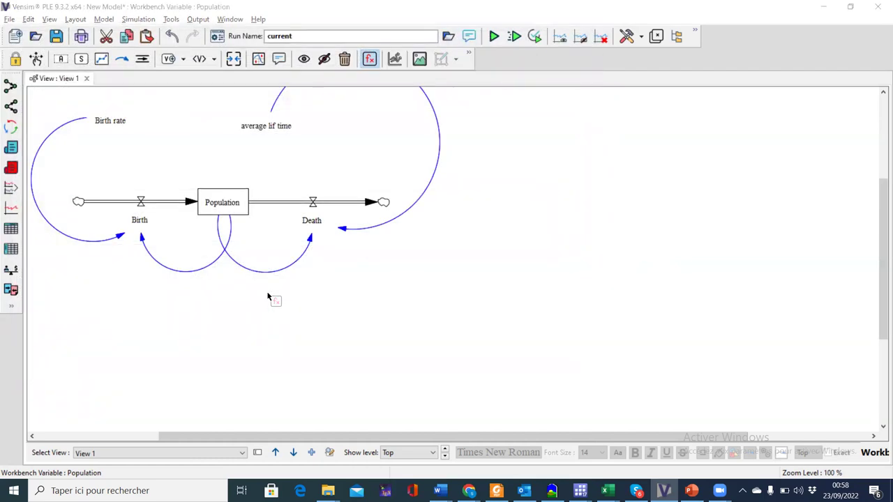
Switch to PowerPoint and advance to slide 94 on running the model
key("alt+Tab")
scroll(266, 293, "down", 1)
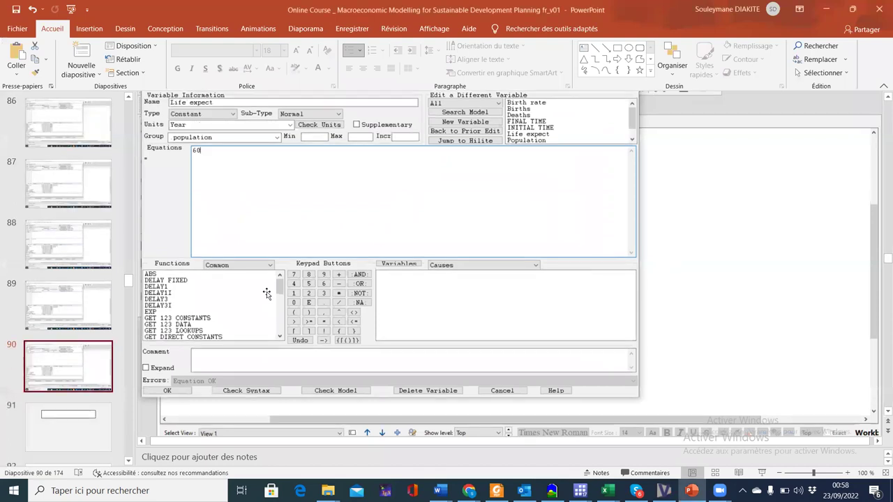
scroll(267, 293, "down", 2)
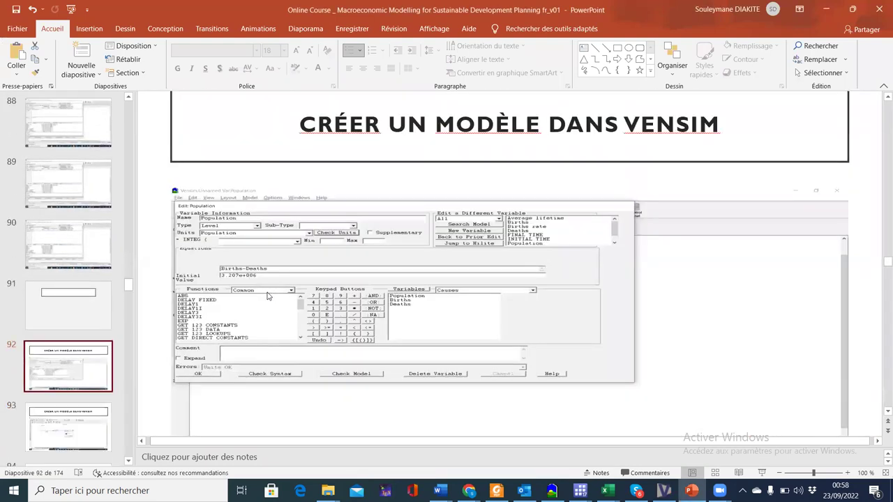
scroll(267, 293, "down", 1)
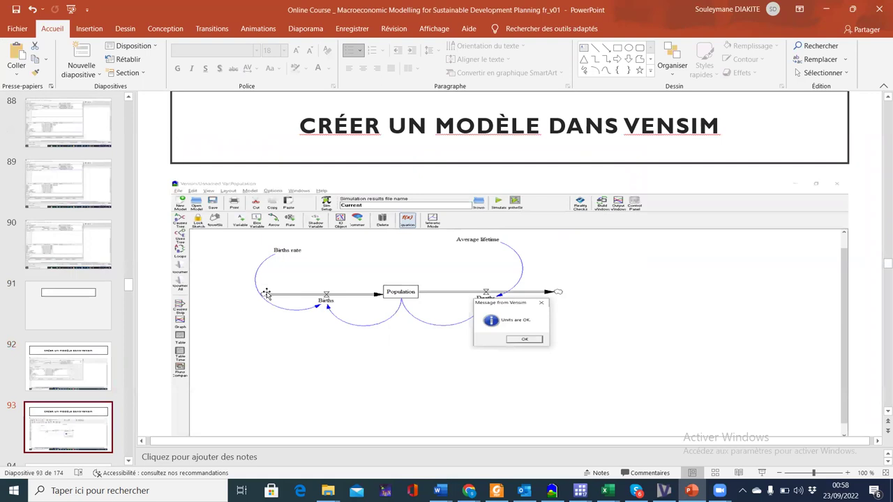
scroll(267, 293, "down", 1)
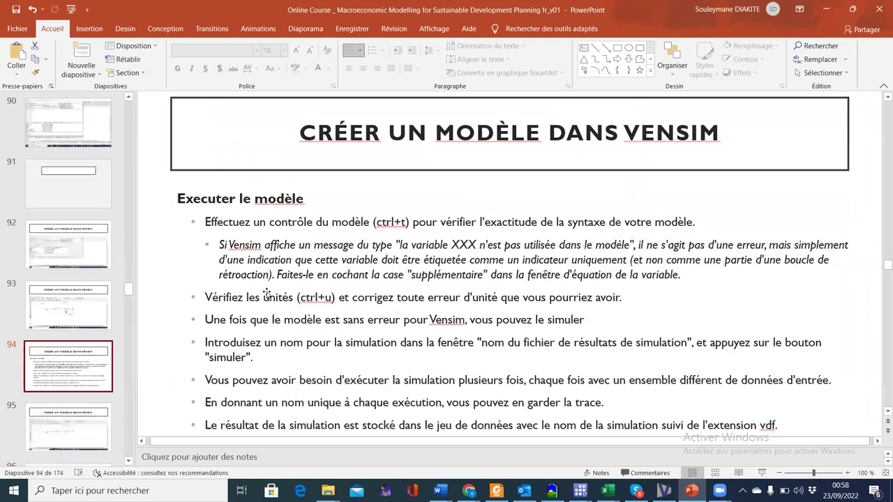
Return to Vensim, run a model check and dismiss its message, then reopen slide 94 in PowerPoint
key("alt+Tab")
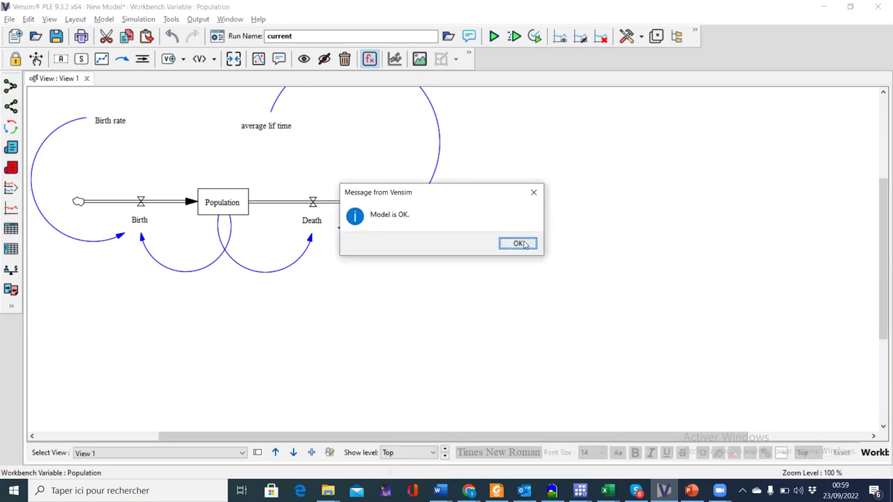
left_click(525, 244)
key("alt+Tab")
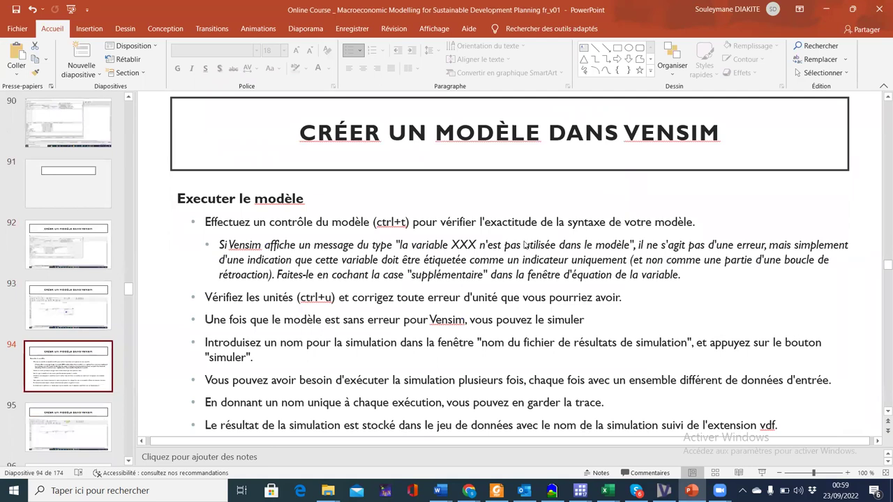
Go back to Vensim and run the model check followed by the units check, dismissing each message
key("alt+Tab")
key("alt+Tab")
key("alt+Tab")
key("alt+Tab")
key("alt+Tab")
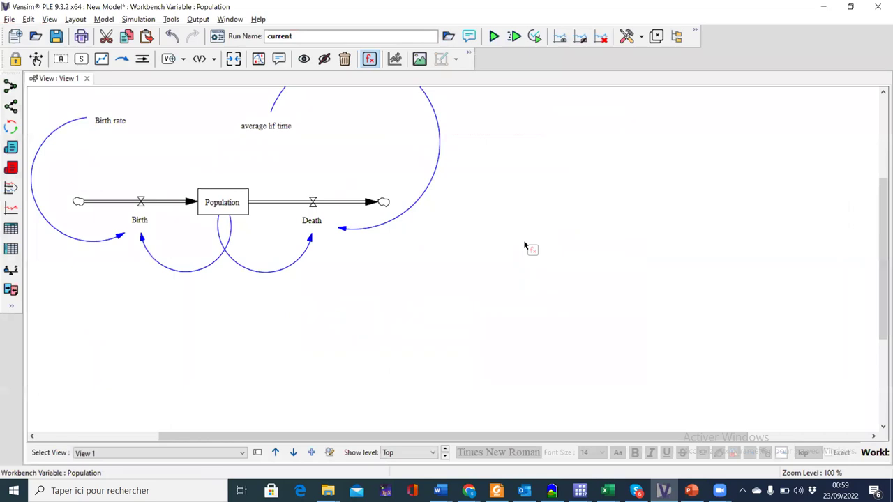
key("ctrl+t")
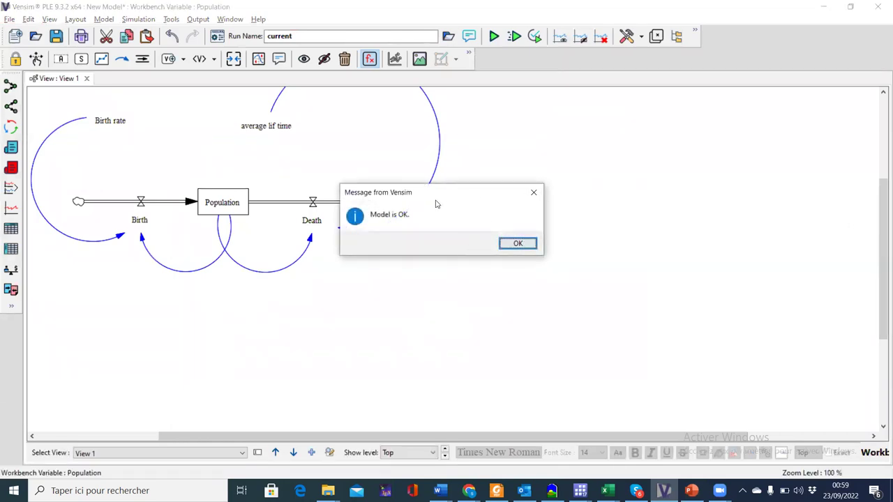
left_click(520, 243)
key("ctrl+u")
left_click(520, 243)
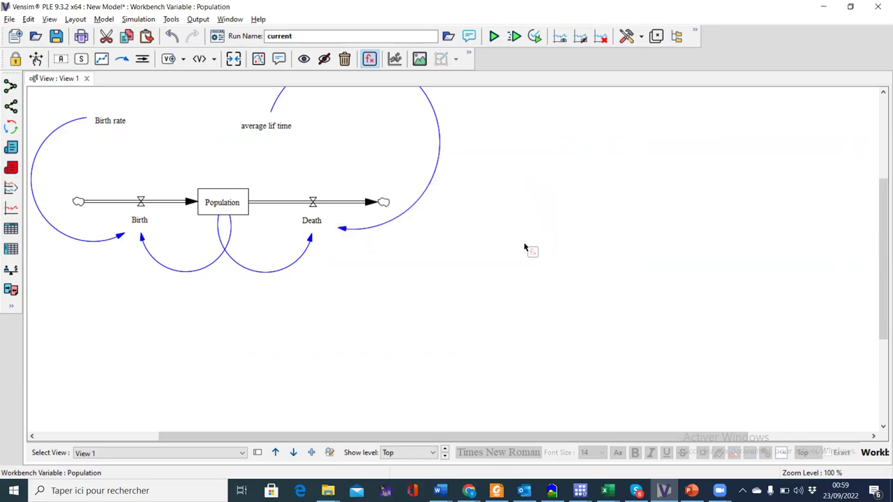
Try to run a single simulation of the model and dismiss the message
left_click(493, 38)
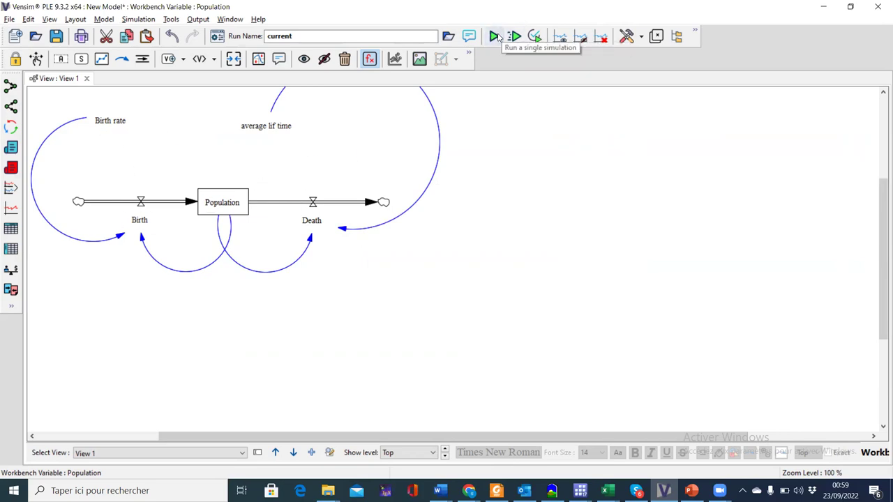
left_click(496, 36)
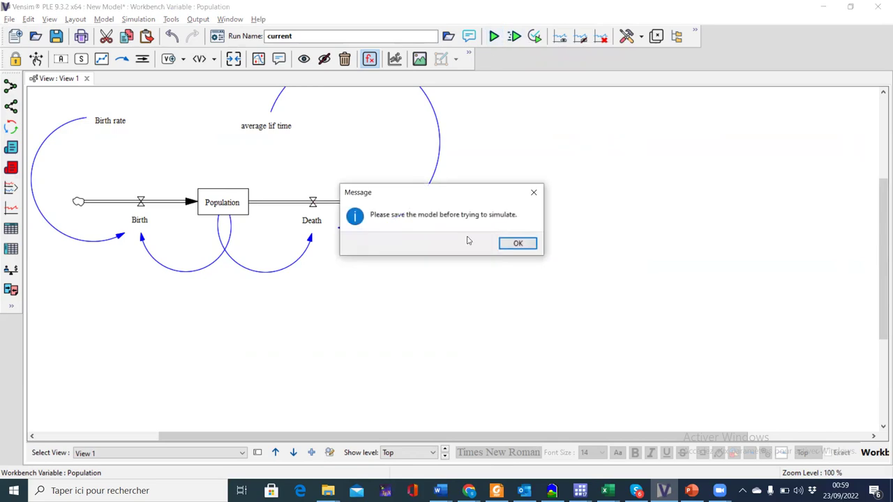
left_click(515, 243)
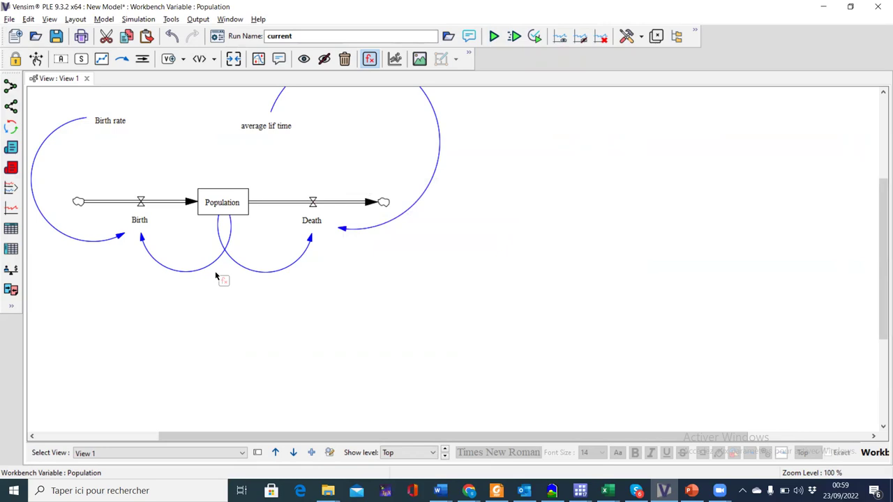
Review the Population level's equation and initial value, and close its equation window
left_click(230, 203)
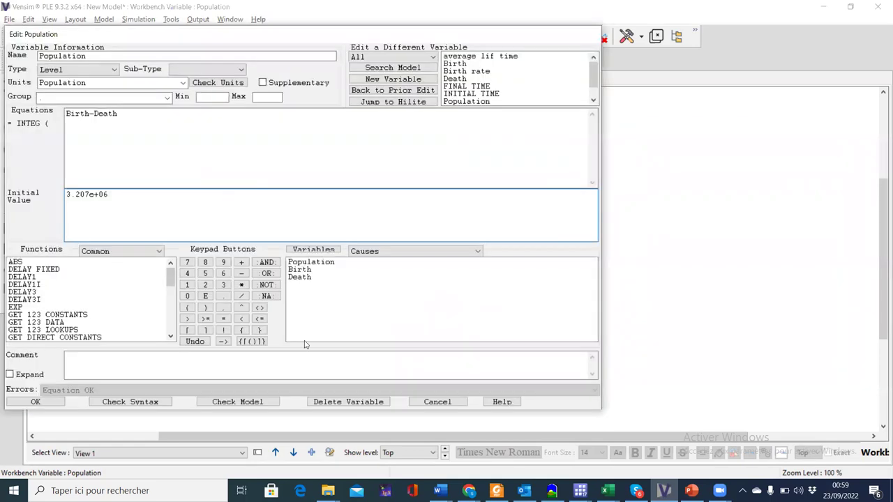
left_click(56, 401)
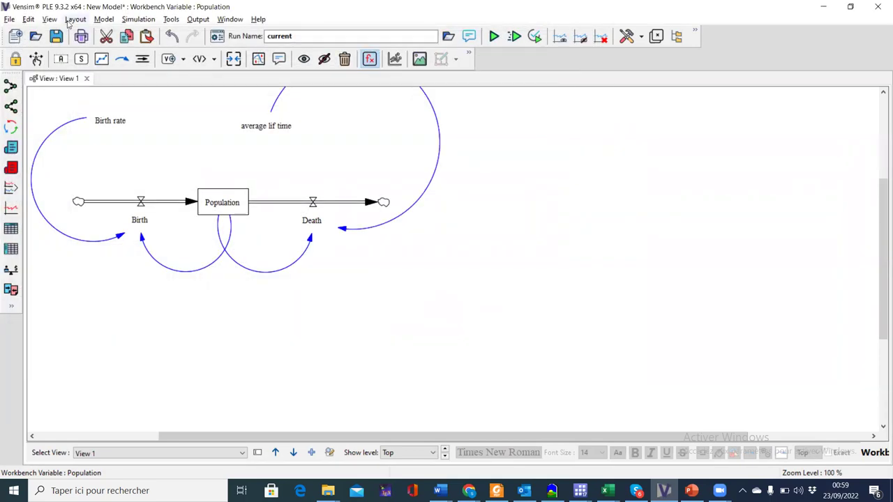
Start saving the model and set the save location to the version_final folder, using its path copied from File Explorer
left_click(58, 39)
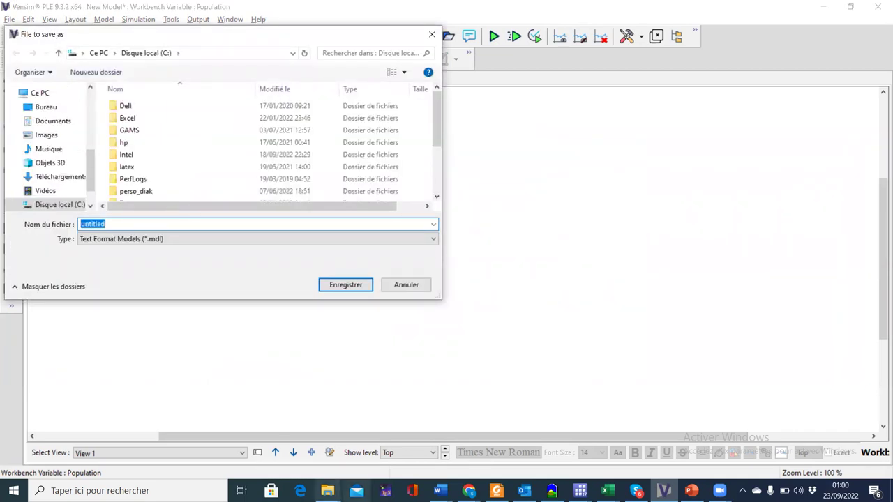
left_click(328, 490)
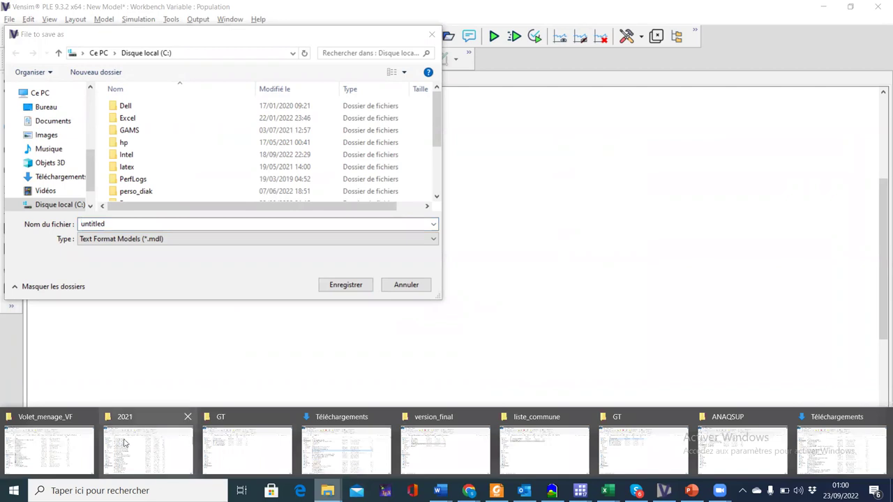
left_click(444, 432)
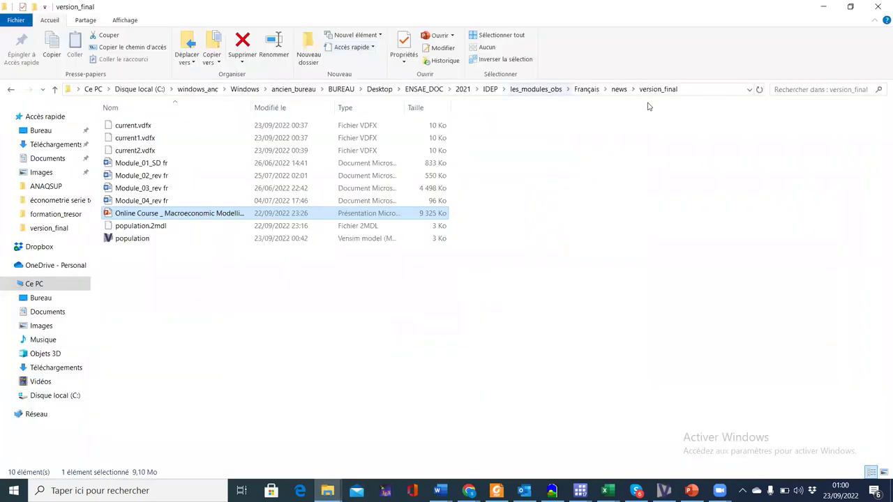
left_click(714, 90)
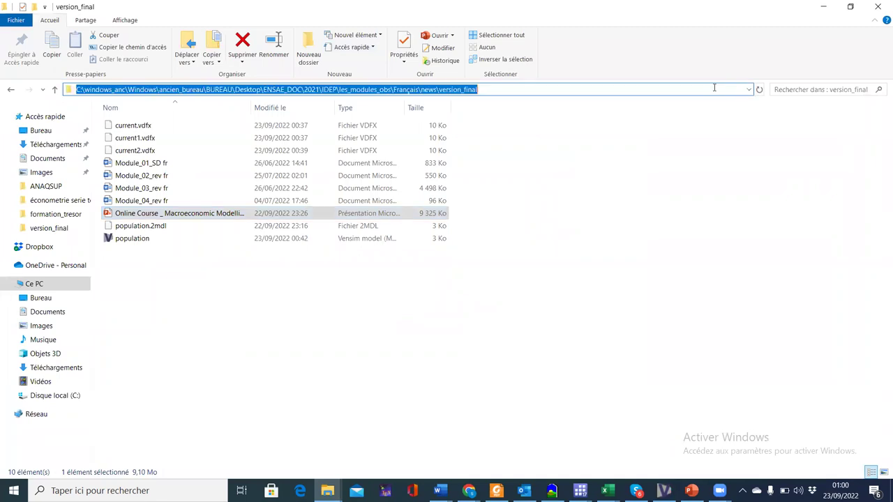
left_click(823, 6)
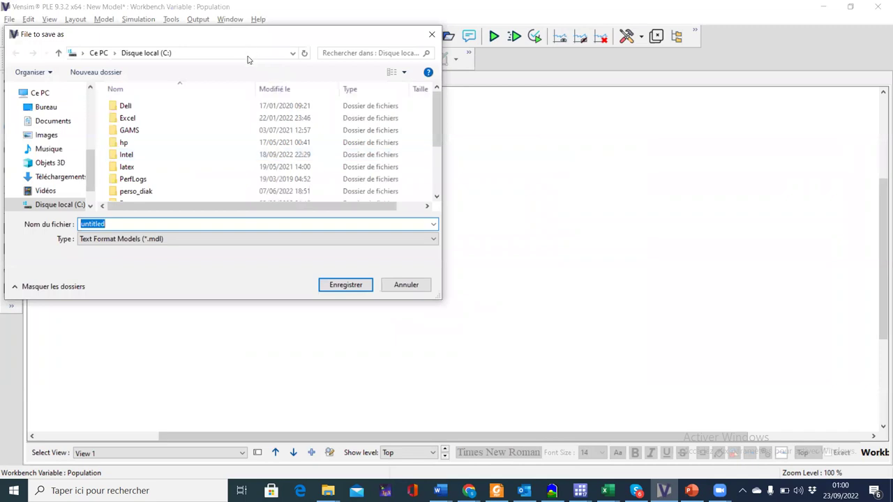
left_click(248, 54)
key("ctrl+v")
key("Return")
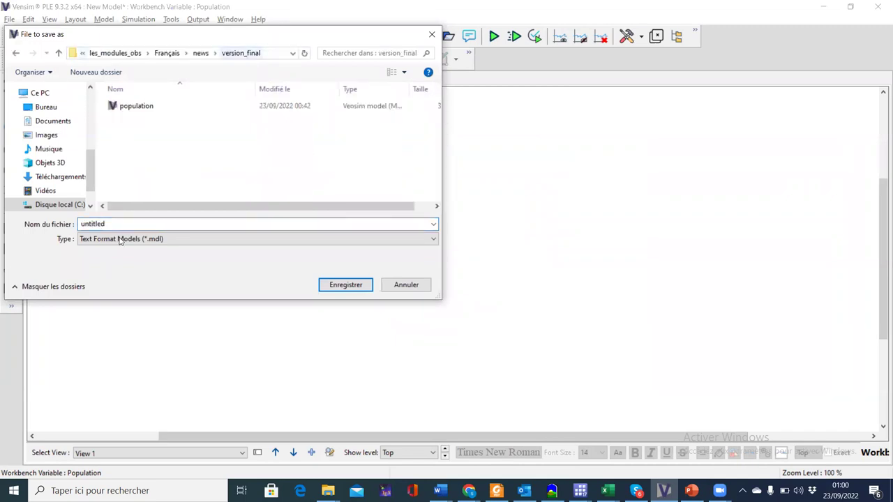
Name the model file Population_exemple and save it as a text format model
double_click(92, 223)
type("Popul")
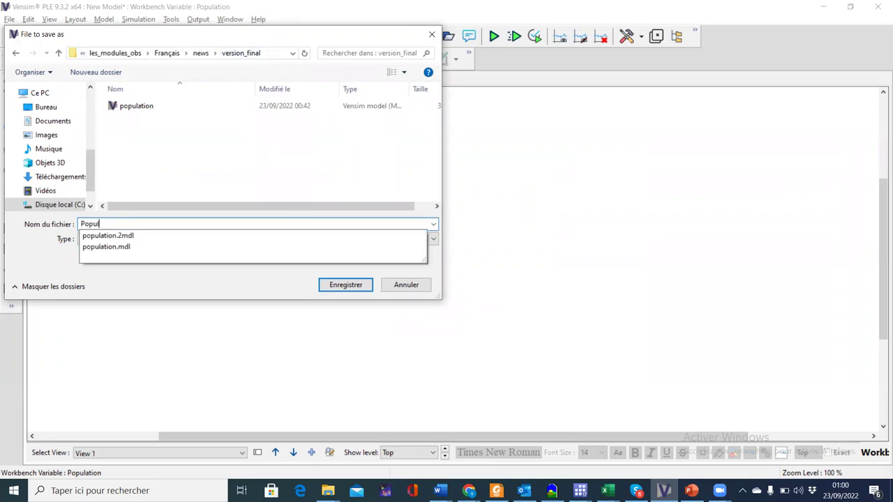
type("ation_ex")
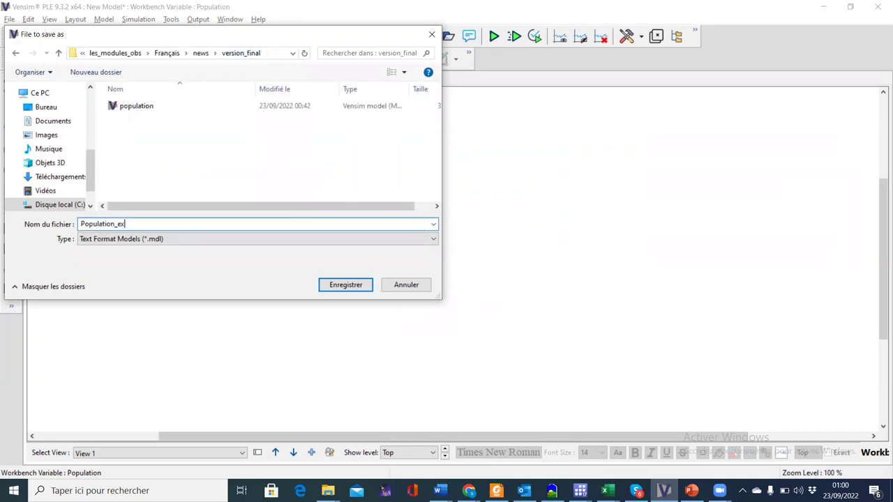
type("emple")
left_click(344, 285)
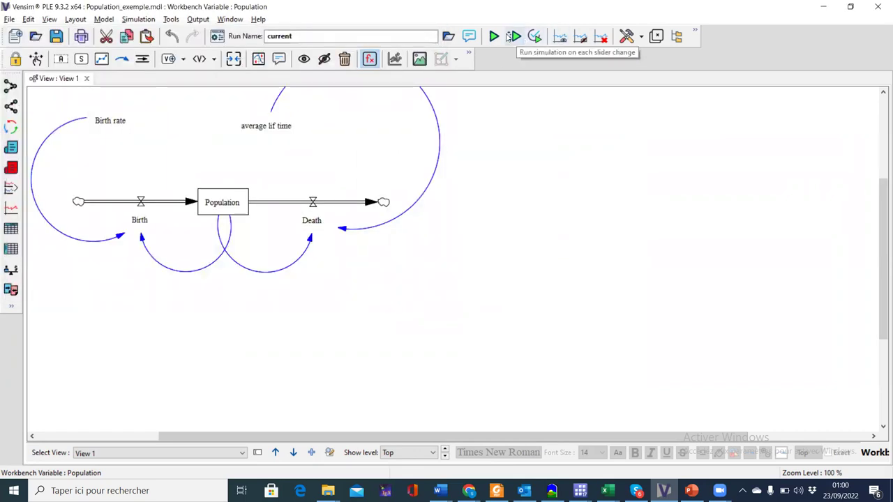
Run a single simulation under the run name current, overwriting the existing dataset
left_click(493, 36)
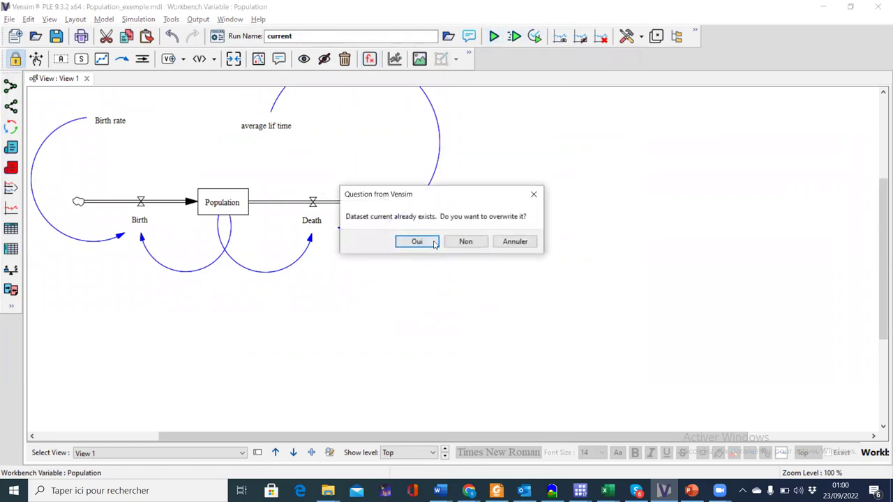
left_click(418, 241)
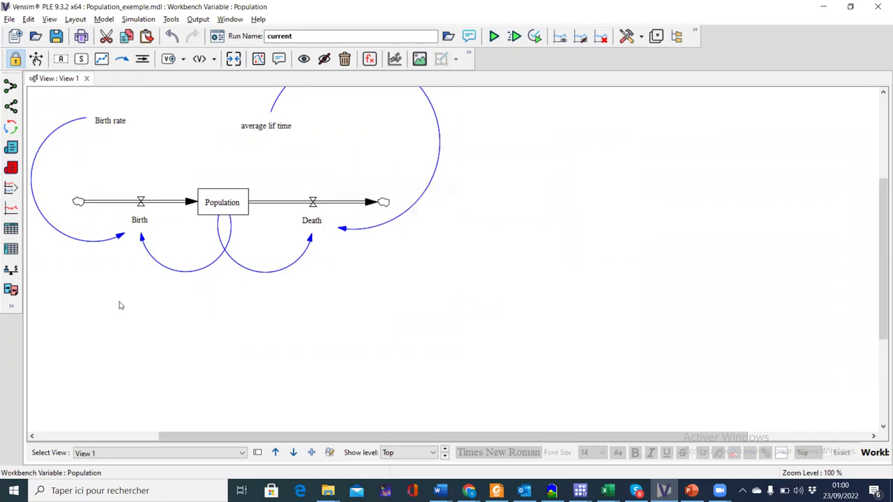
Graph the Population variable over time for the current run and examine its curve
left_click(217, 211)
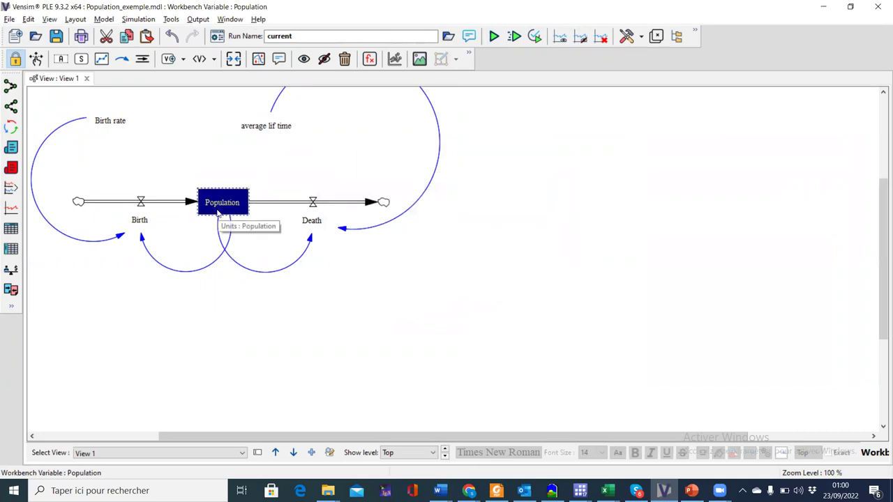
left_click(11, 208)
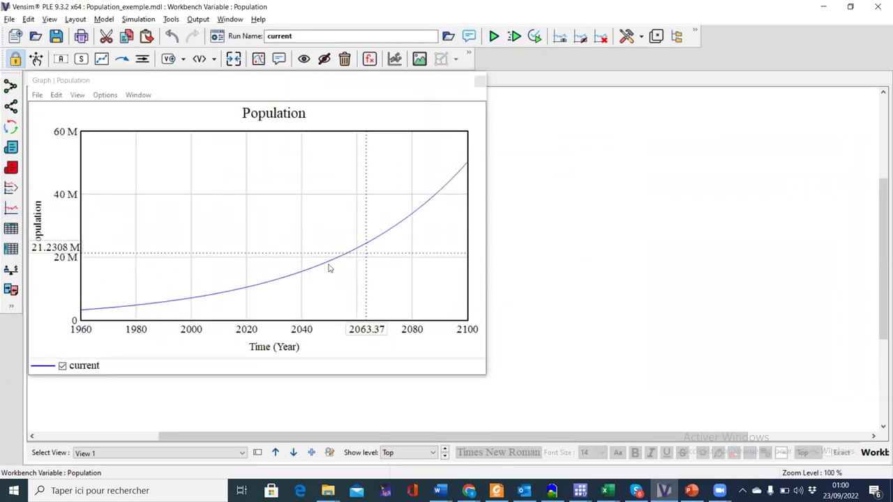
left_click(252, 291)
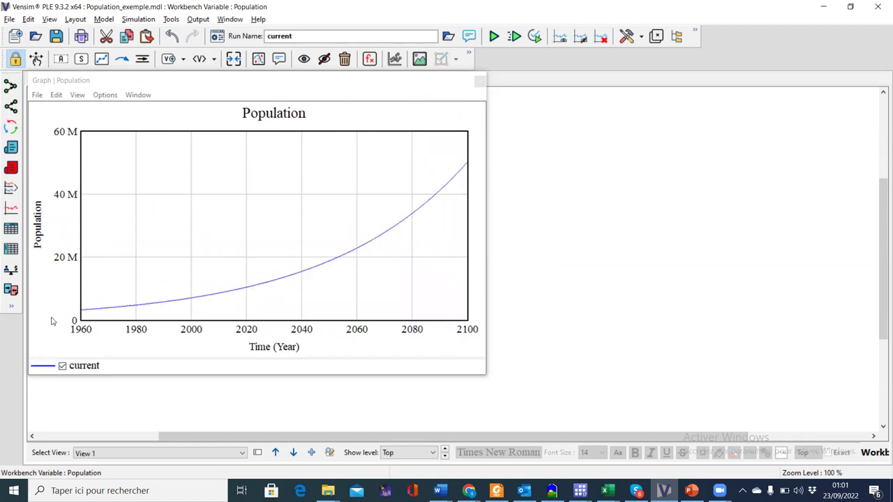
View Population's simulated values in both the vertical and the horizontal time tables, and close both tables
left_click(11, 250)
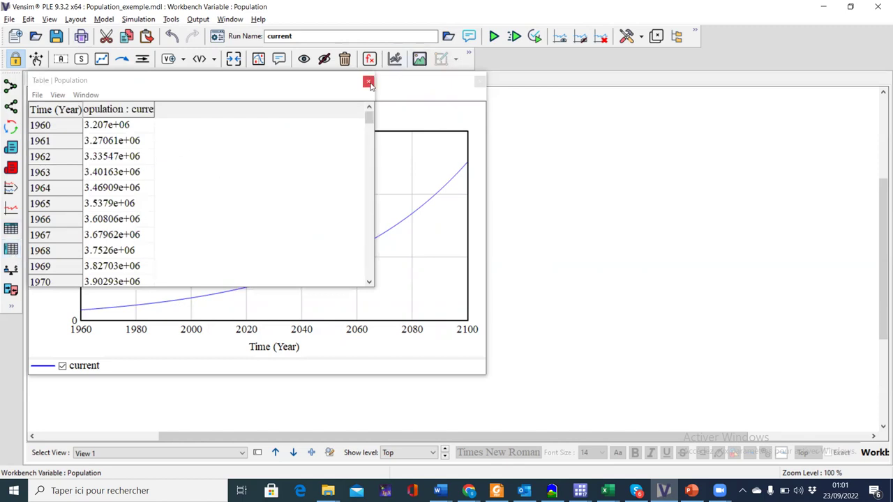
left_click(11, 230)
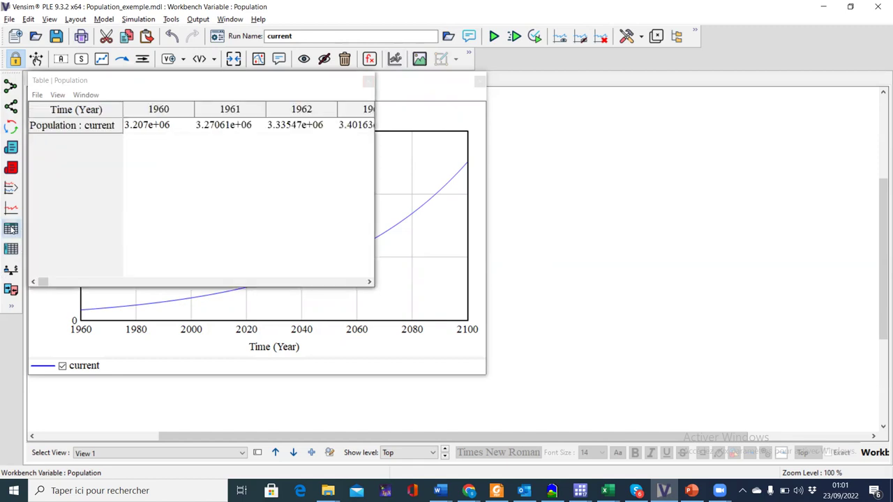
left_click(368, 82)
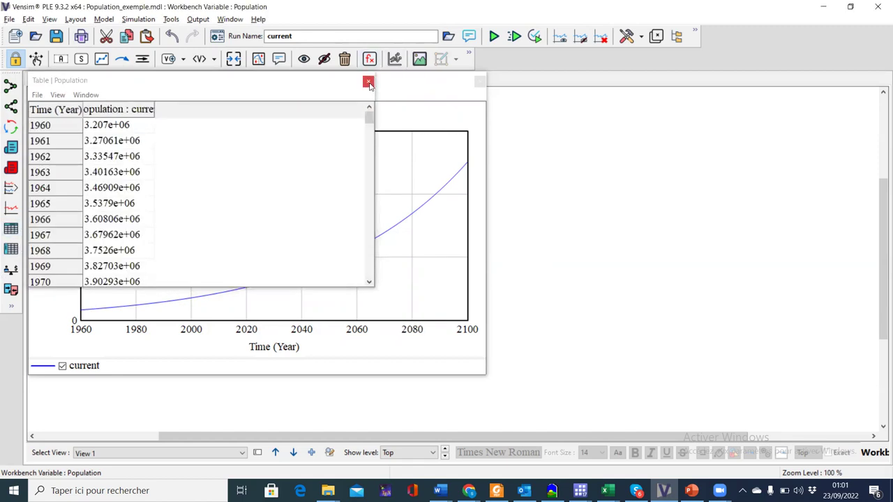
left_click(368, 82)
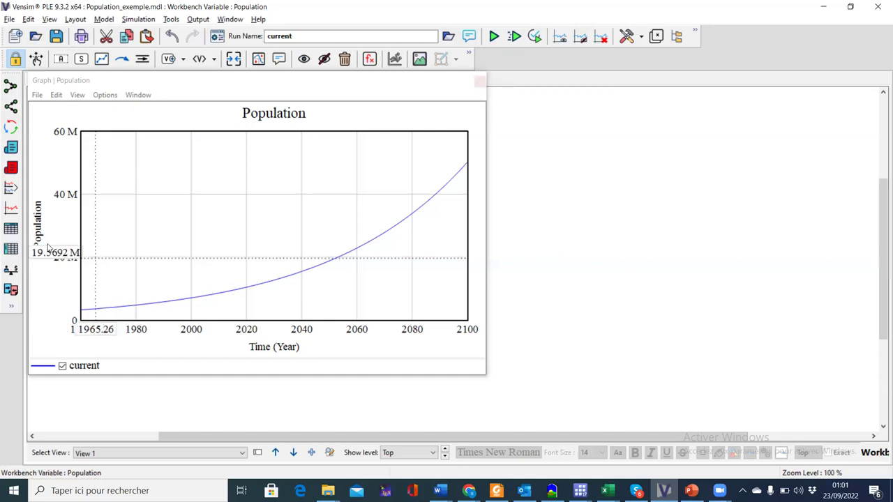
Show the causes strip graph for Population, widen it to examine the Birth and Death curves, and close it
left_click(11, 189)
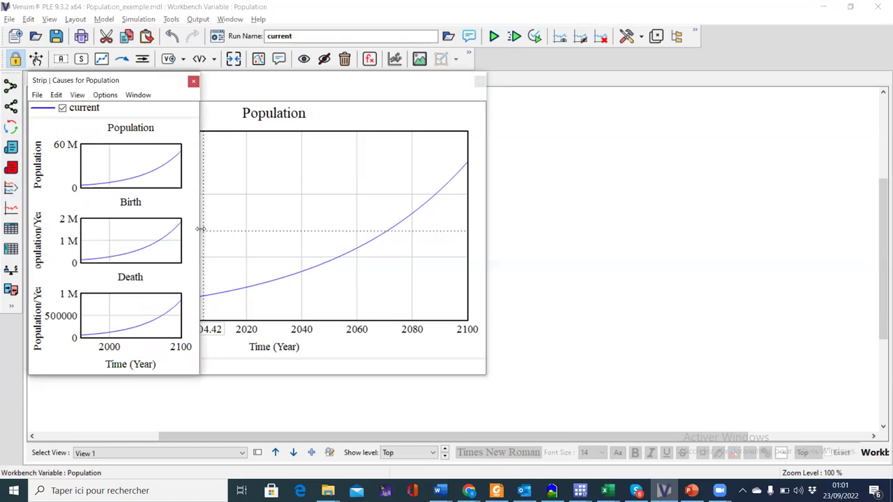
left_click_drag(200, 228, 486, 231)
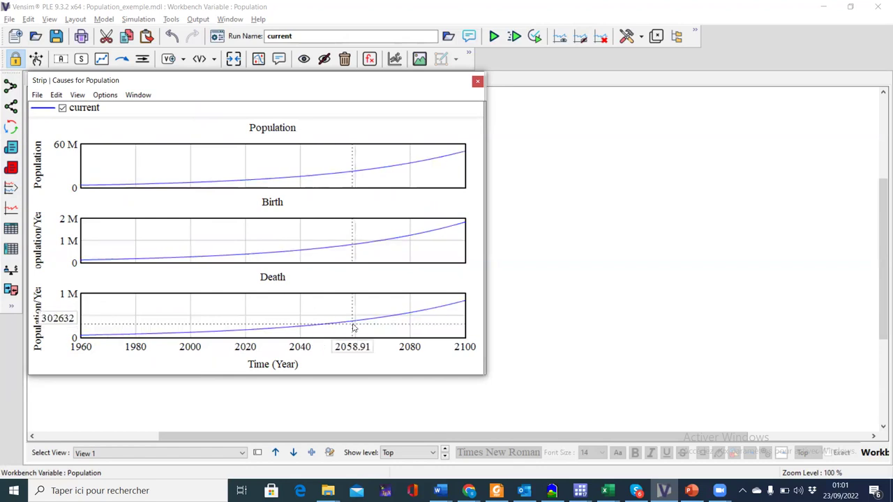
left_click(477, 81)
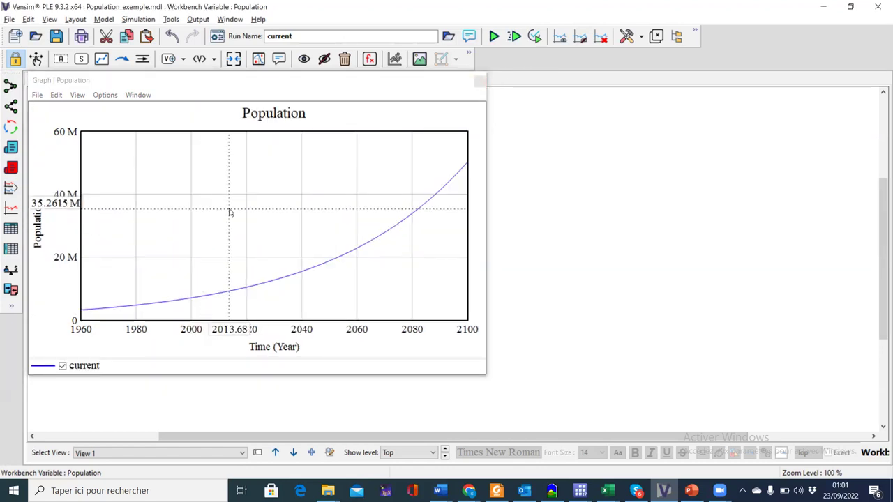